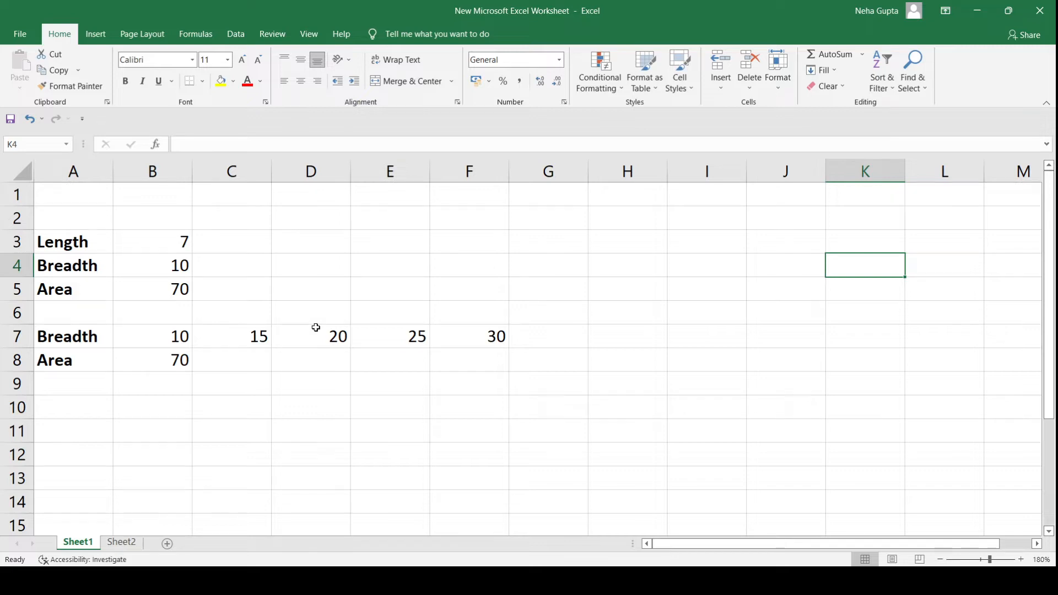
Enter the formula =B3*B4 in cell B5 to calculate the area from length and breadth.
click(92, 243)
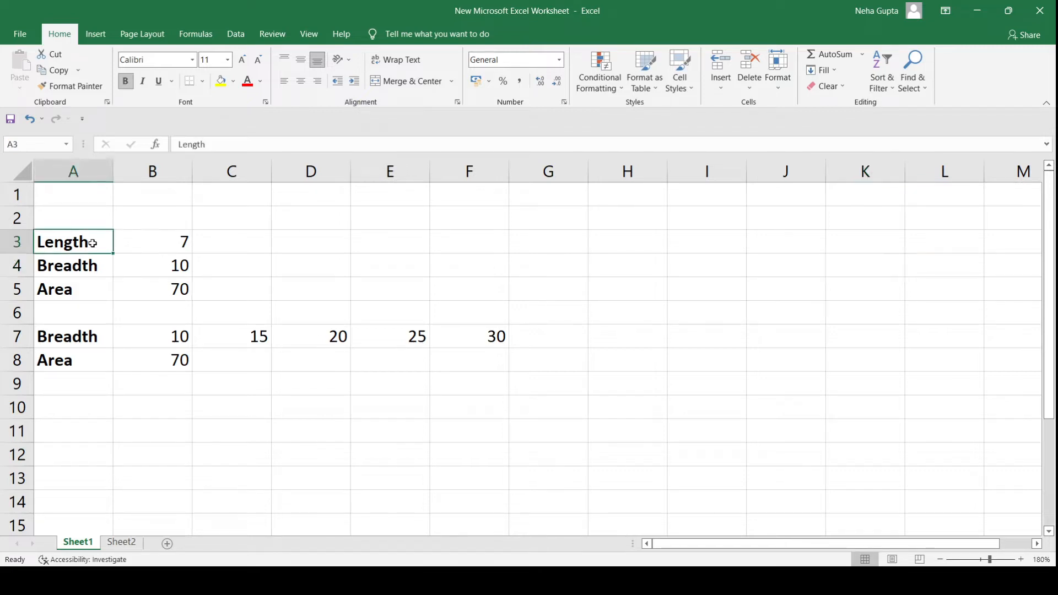
key(shift+Right)
key(shift+Down)
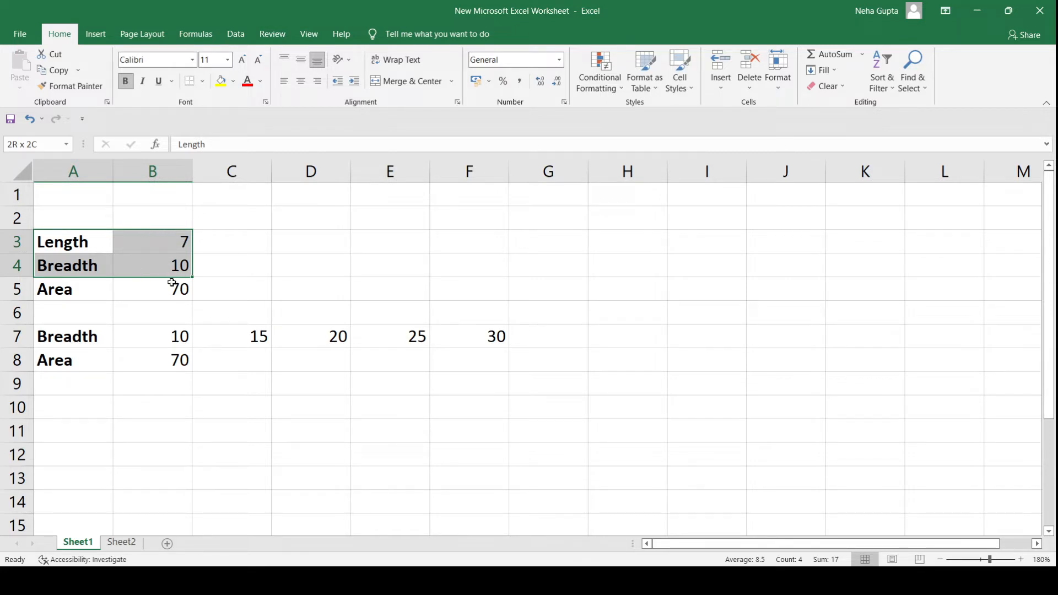
click(150, 292)
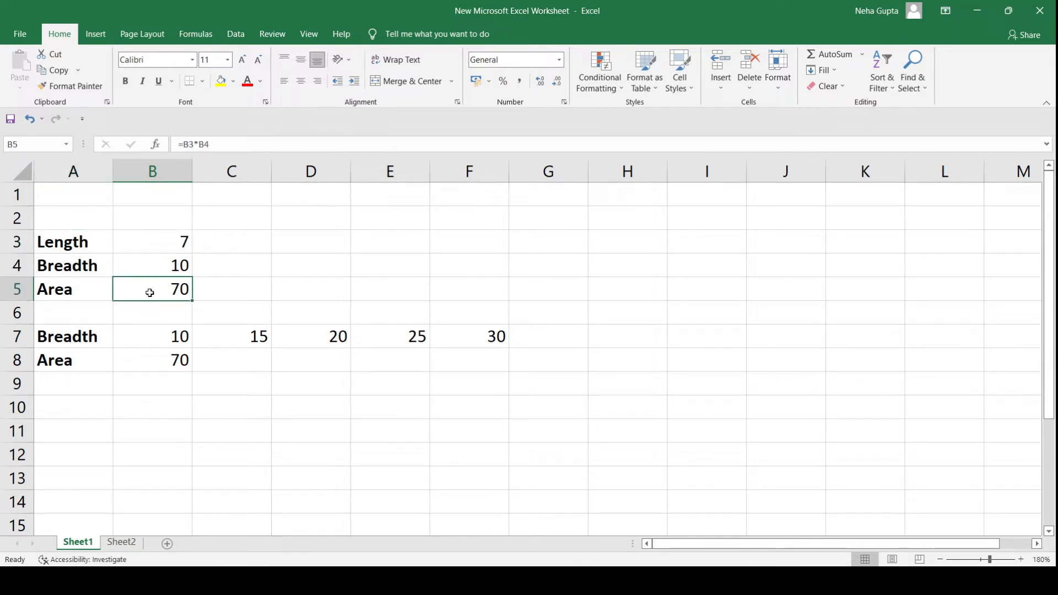
text(=)
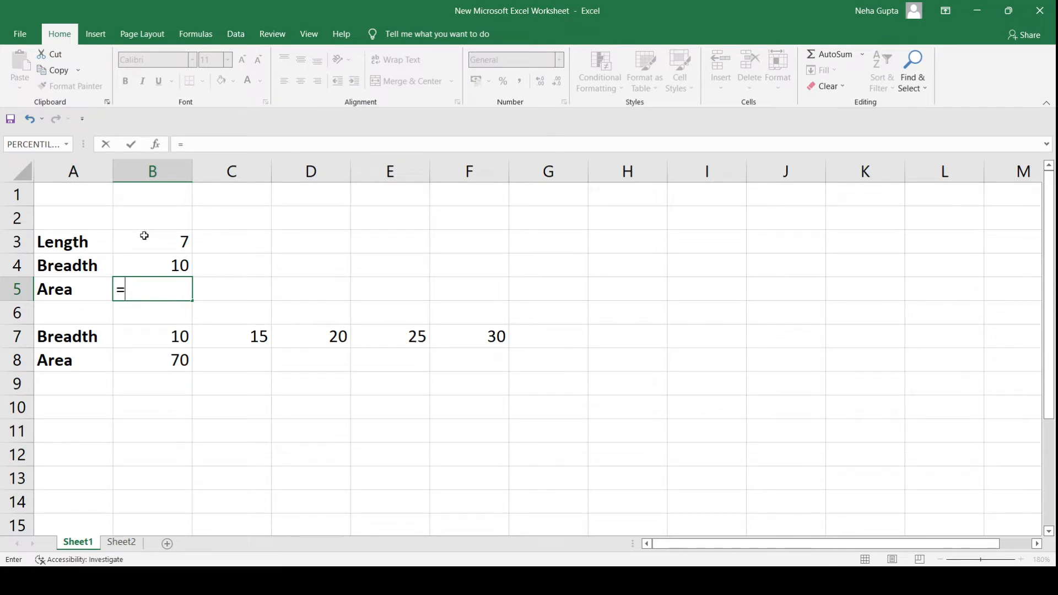
click(144, 235)
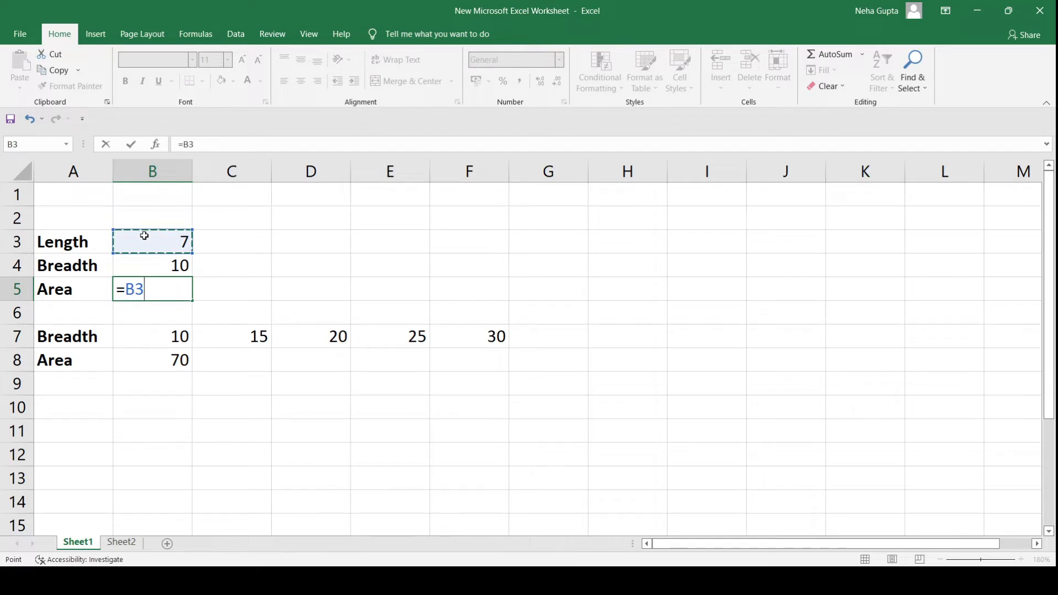
text(*)
click(144, 269)
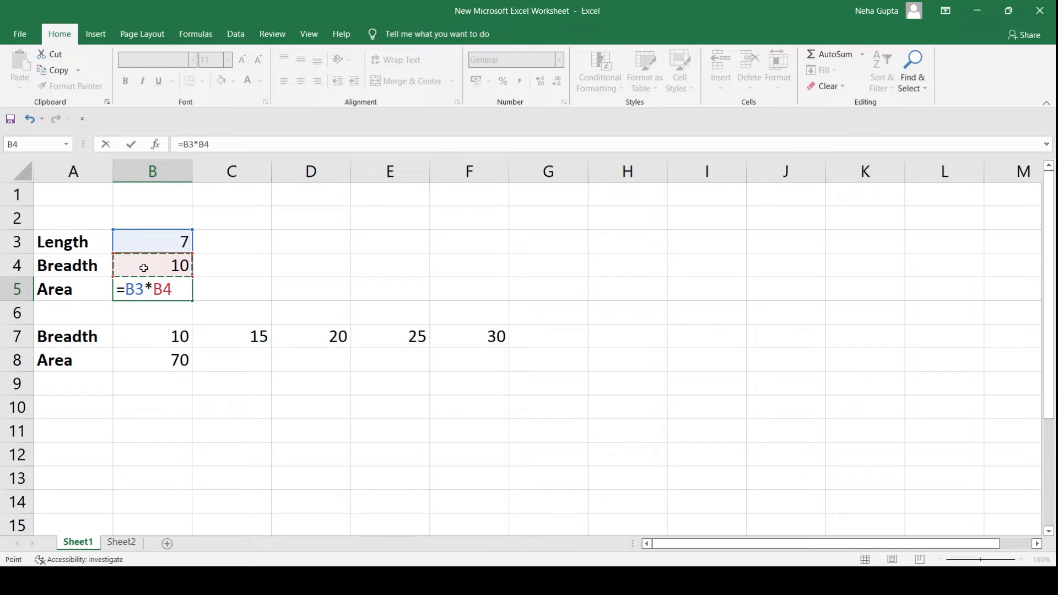
key(Return)
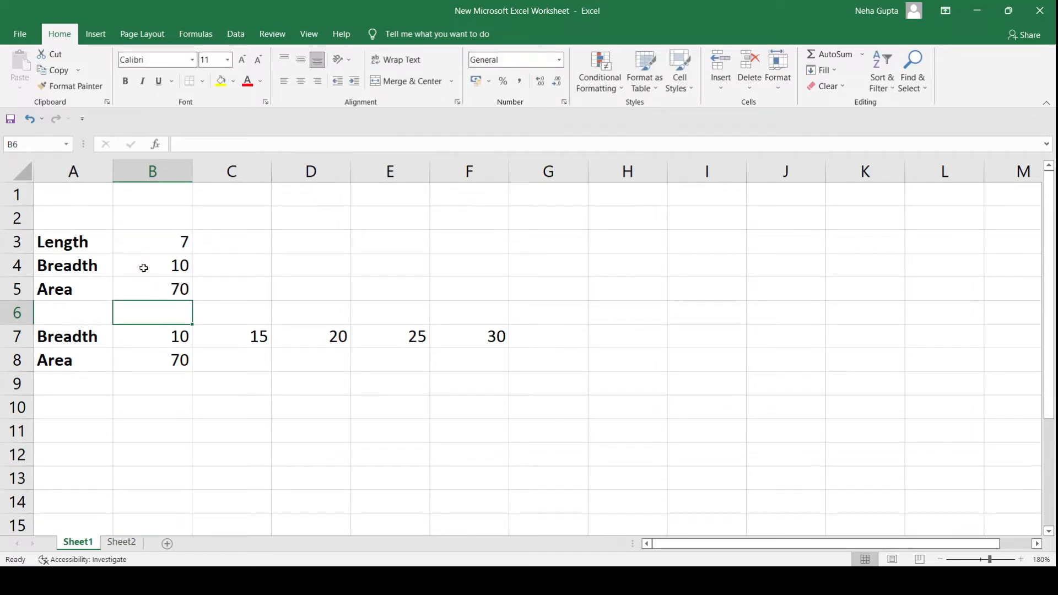
Apply all borders to the length, breadth and area block in A3:B5.
click(71, 244)
key(shift+Right)
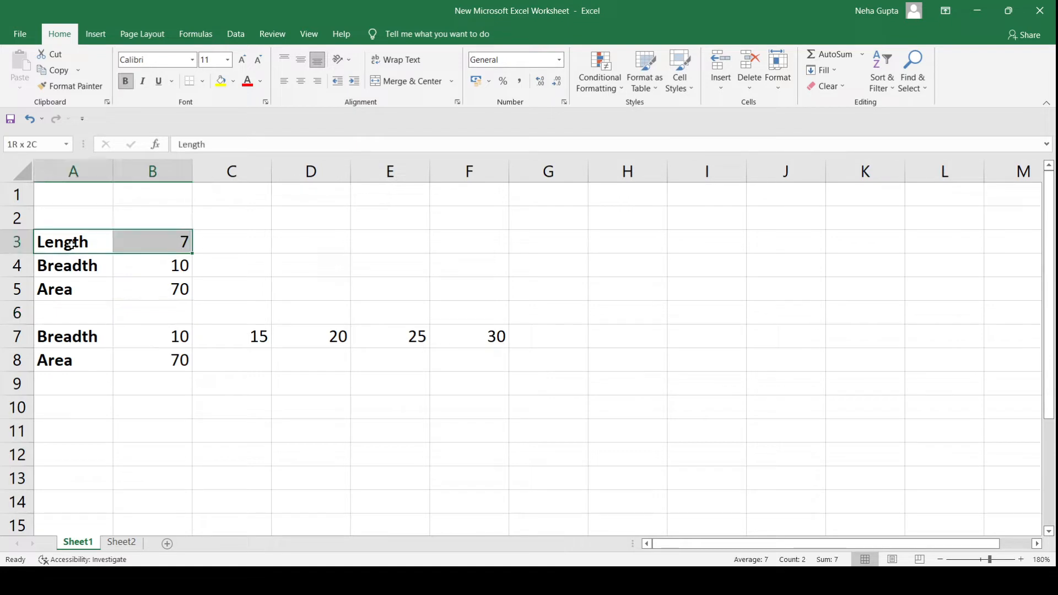
key(shift+Down)
key(shift+Down)
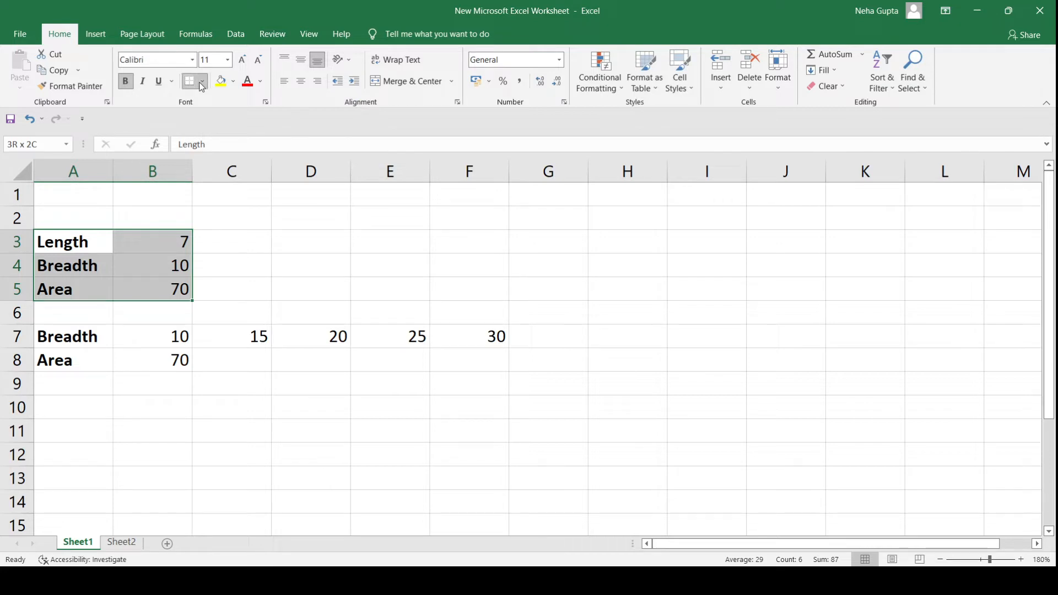
click(174, 265)
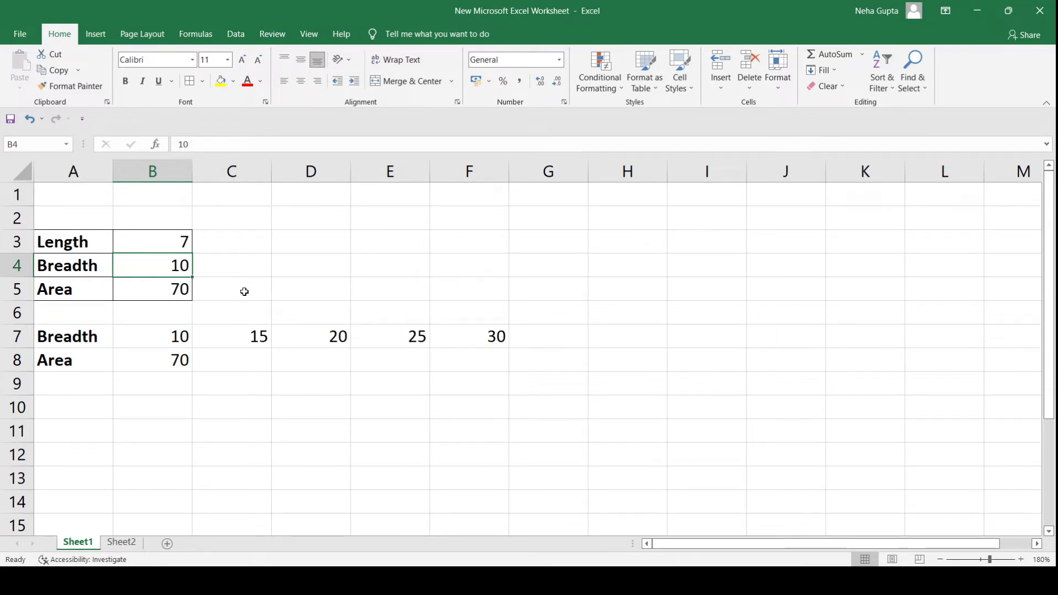
Examine the alternative breadth values in C7:F7 and the empty area cells below them.
click(232, 359)
click(297, 366)
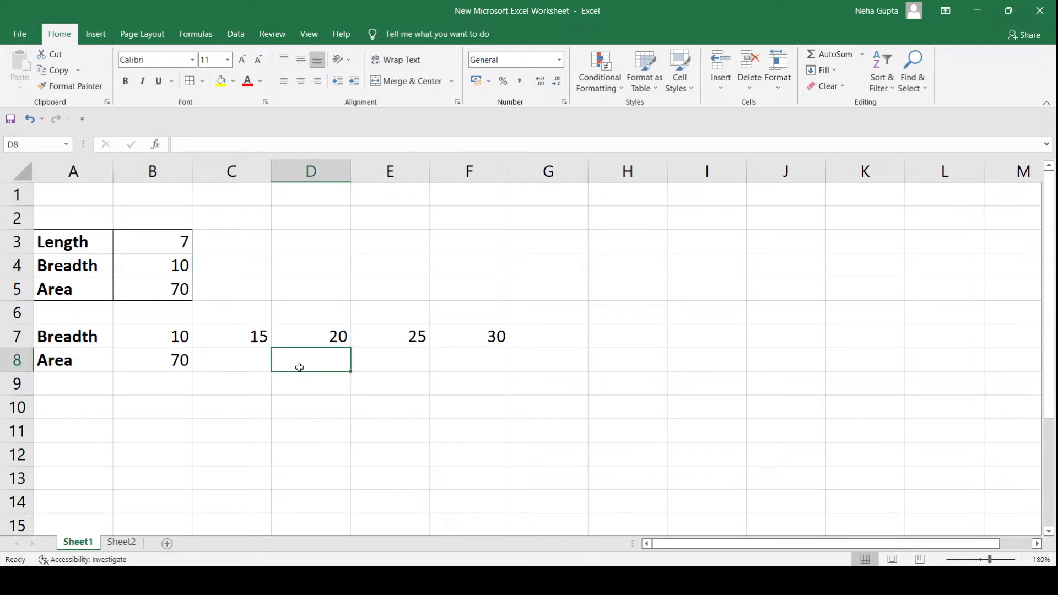
click(383, 351)
click(472, 358)
click(403, 359)
click(326, 361)
click(258, 373)
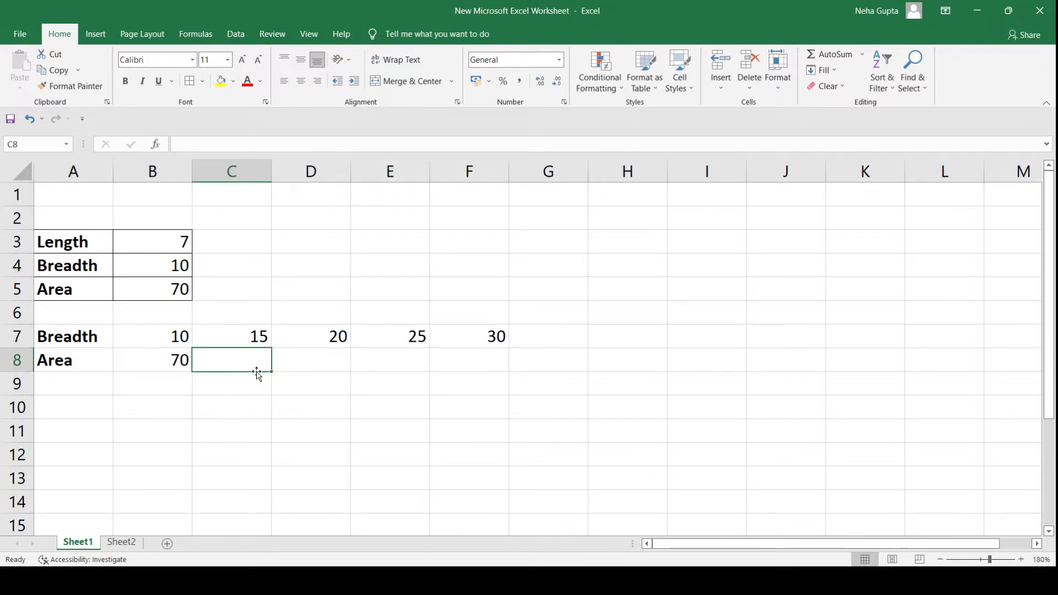
click(240, 336)
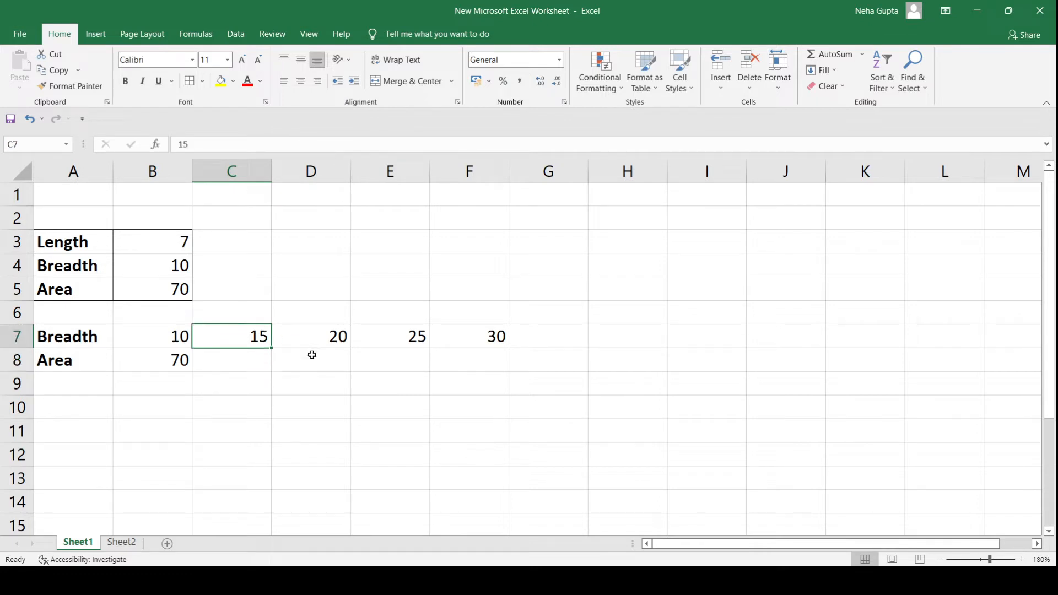
click(308, 338)
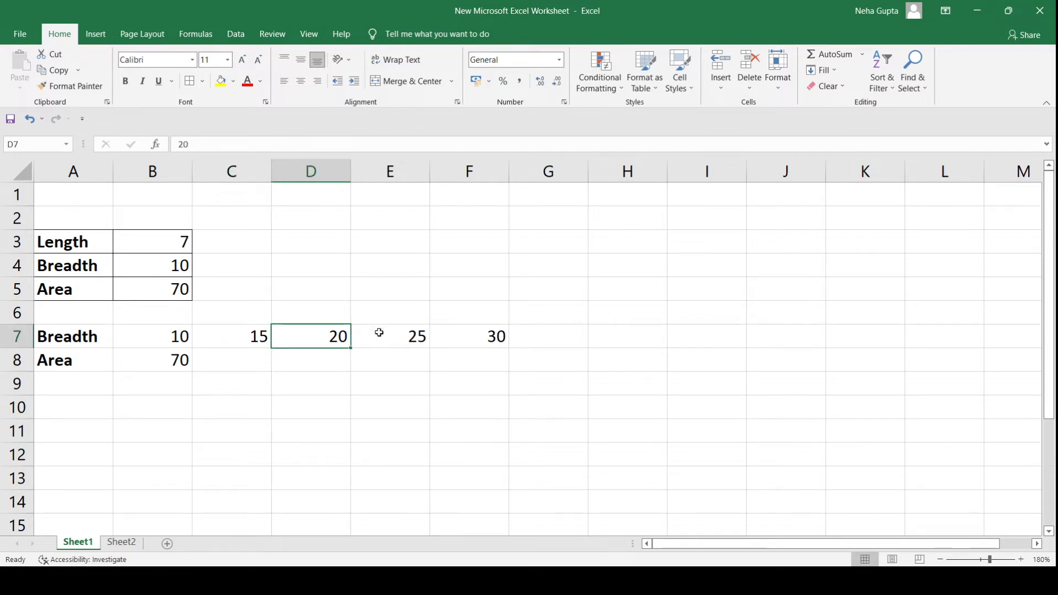
click(379, 332)
click(461, 340)
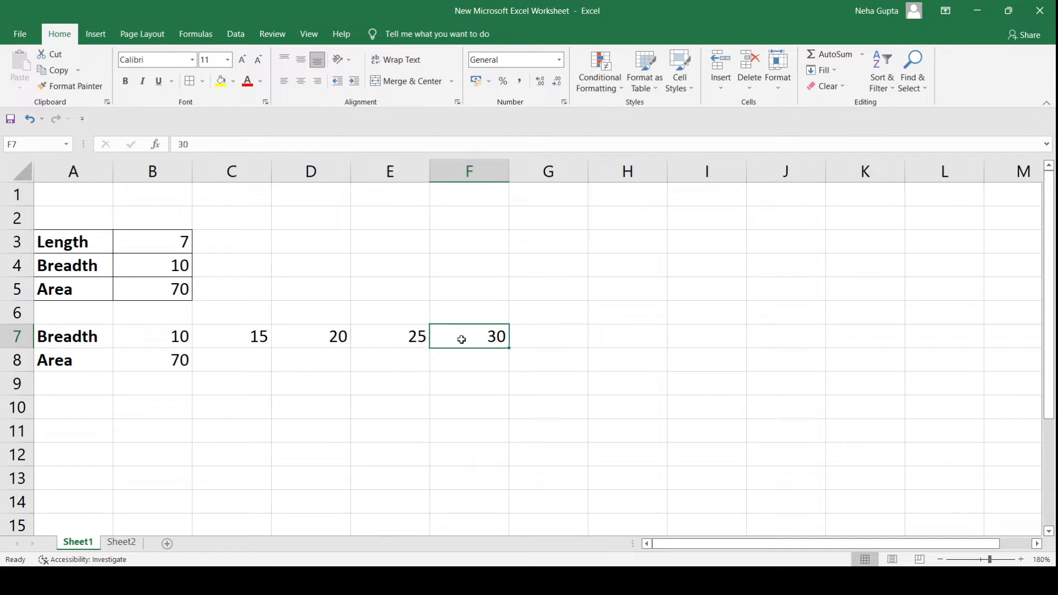
click(242, 364)
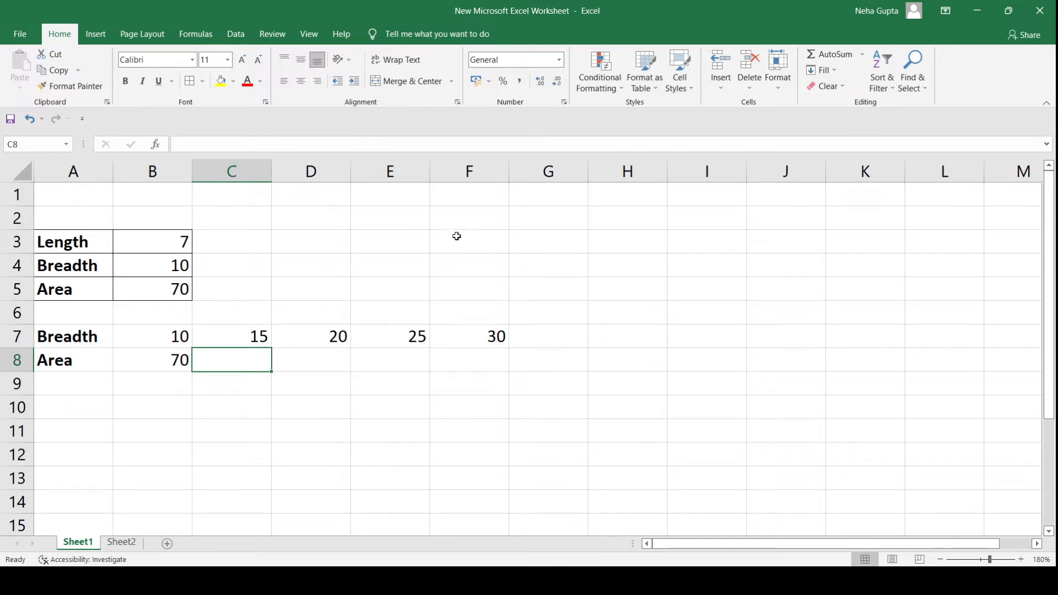
click(242, 40)
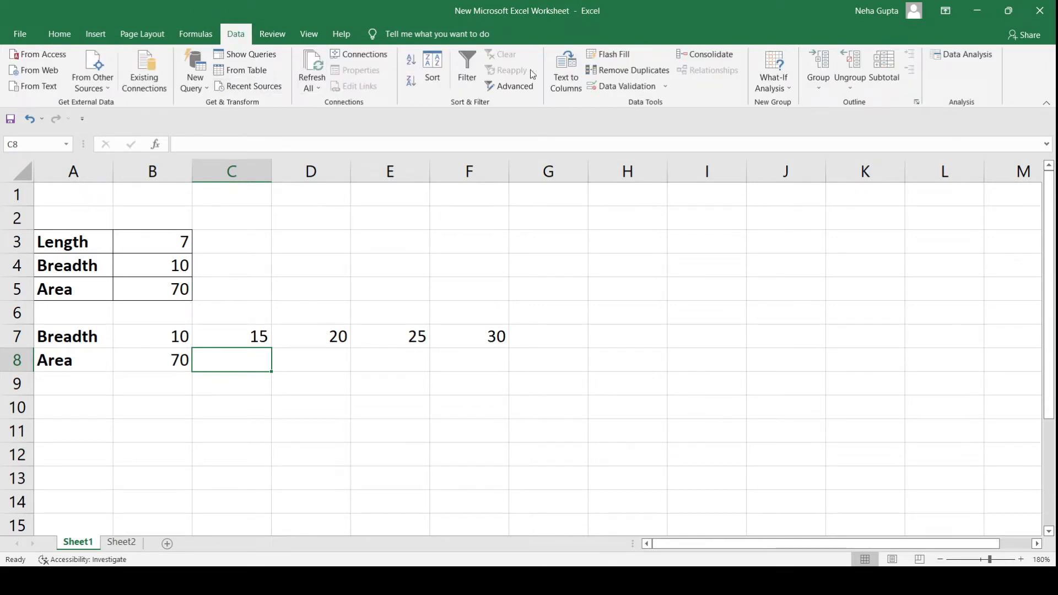
click(778, 87)
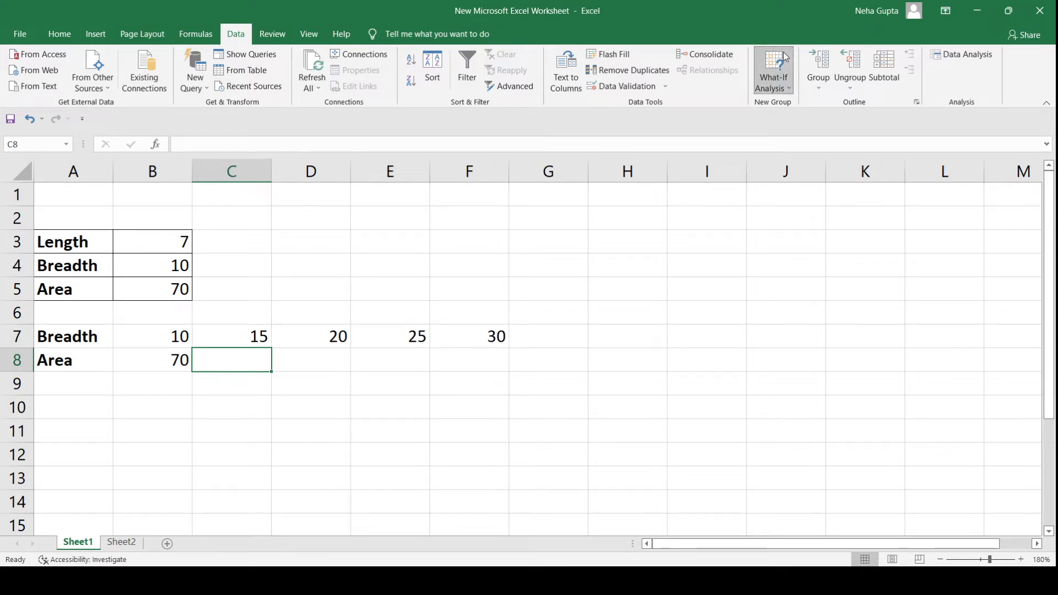
click(803, 138)
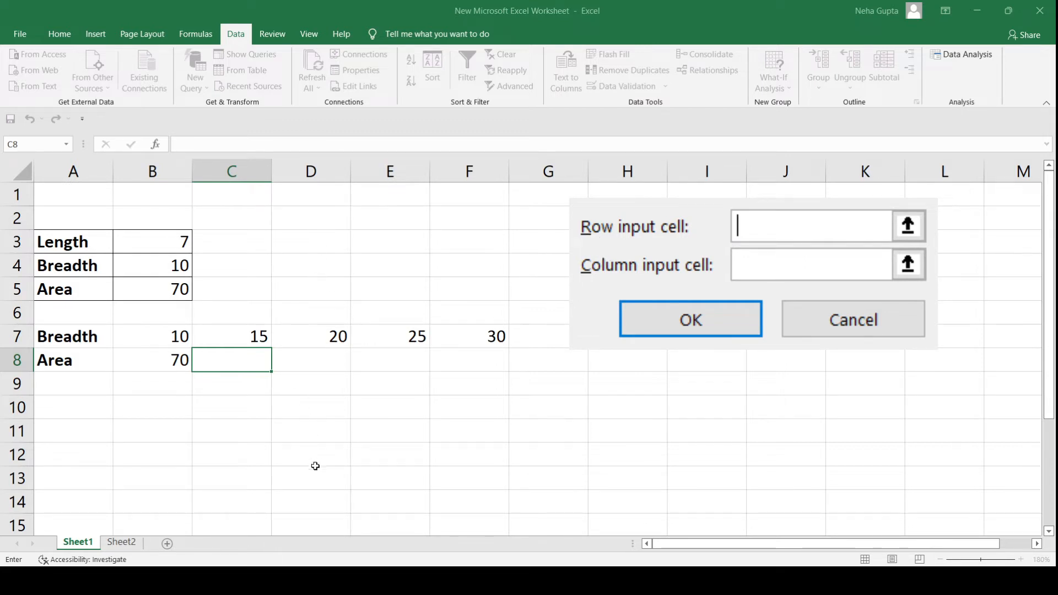
click(863, 339)
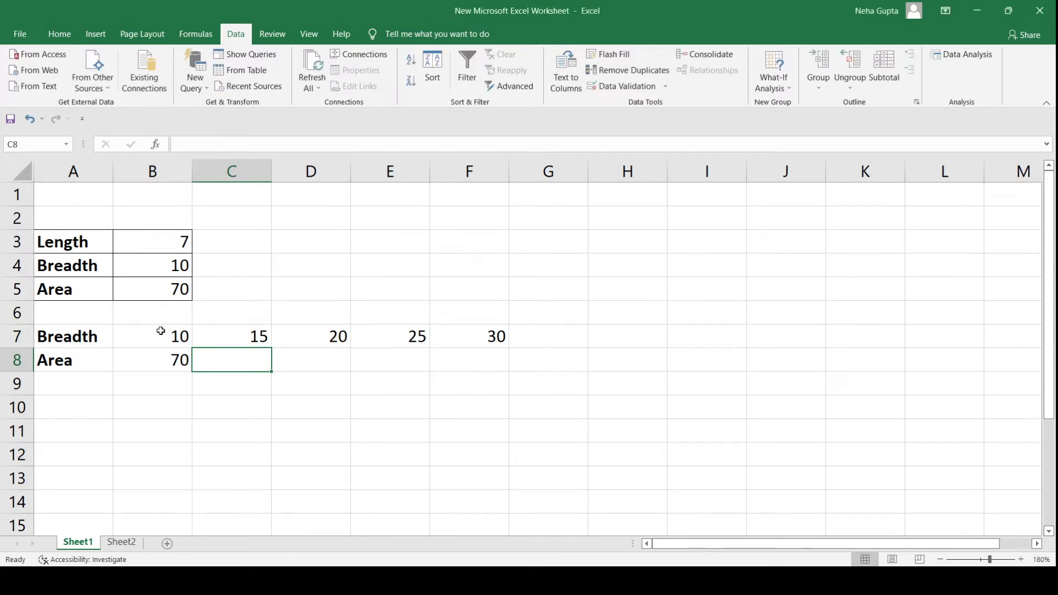
Select the range B7:F8 covering the breadth values and the area row.
click(157, 331)
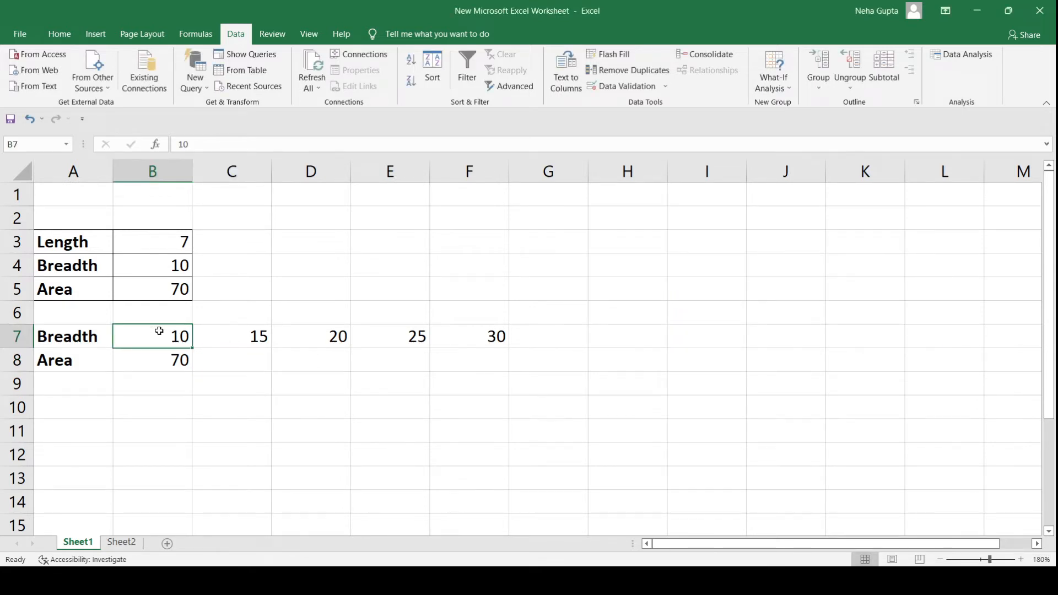
key(shift+Down)
key(shift+Right)
key(shift+Right)
key(shift+Right)
key(shift+Right)
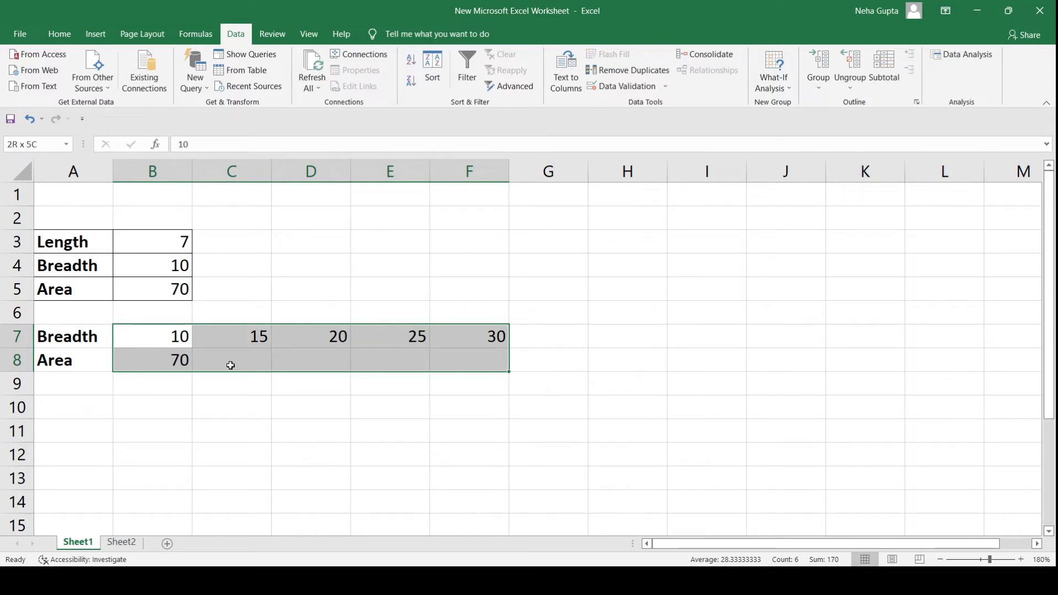
Clear cell B8 and enter the formula =B5 there to link it to the calculated area.
click(175, 358)
key(Delete)
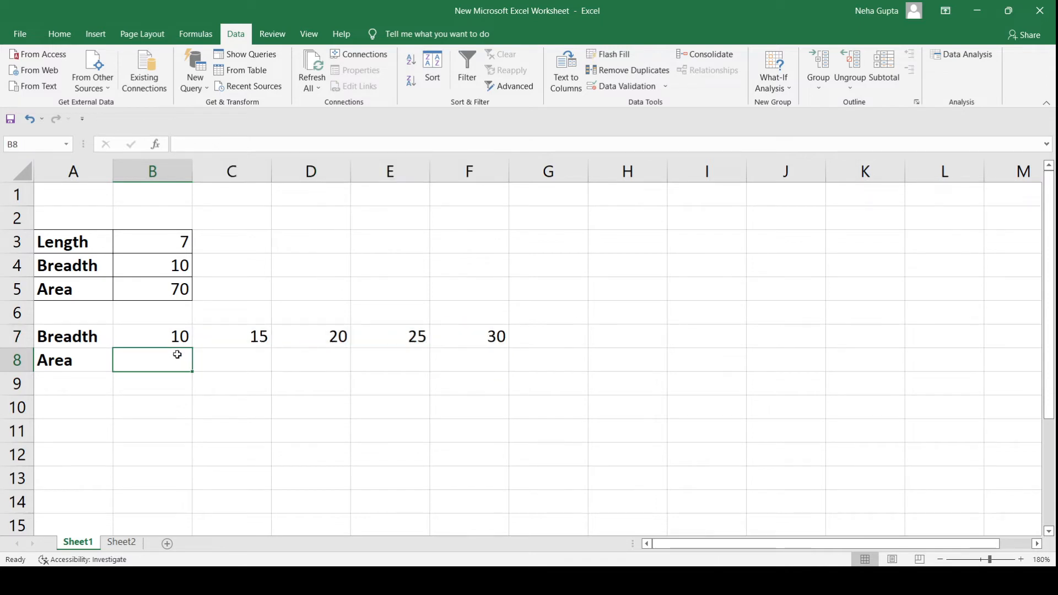
click(147, 337)
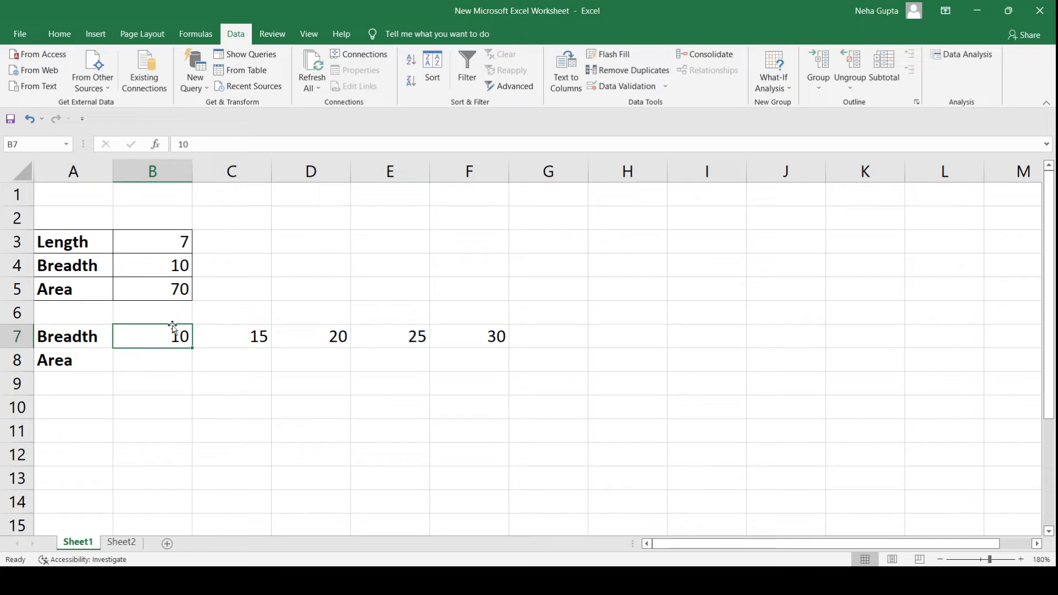
click(178, 266)
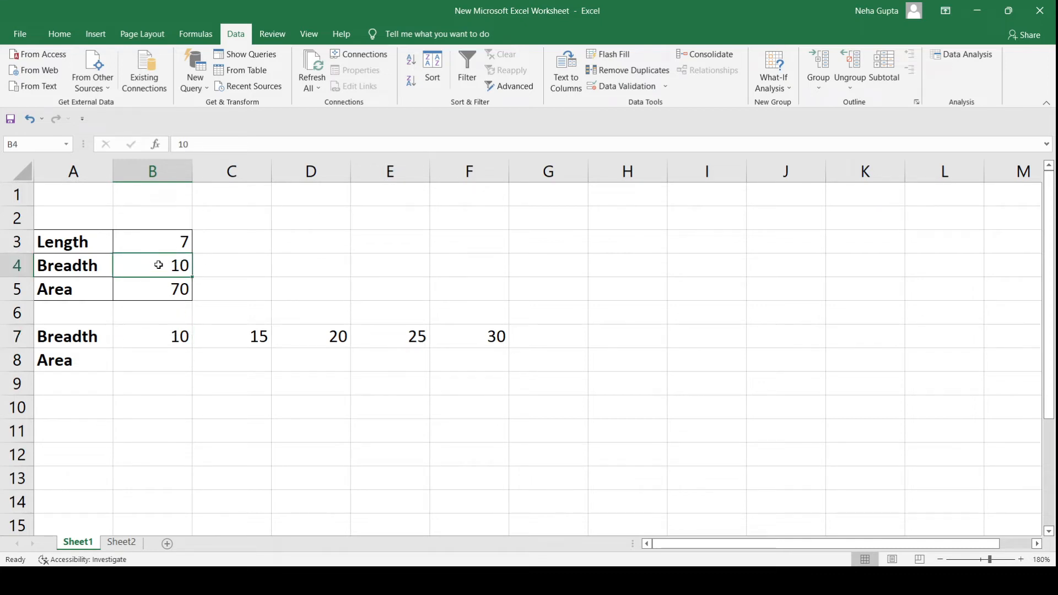
click(163, 337)
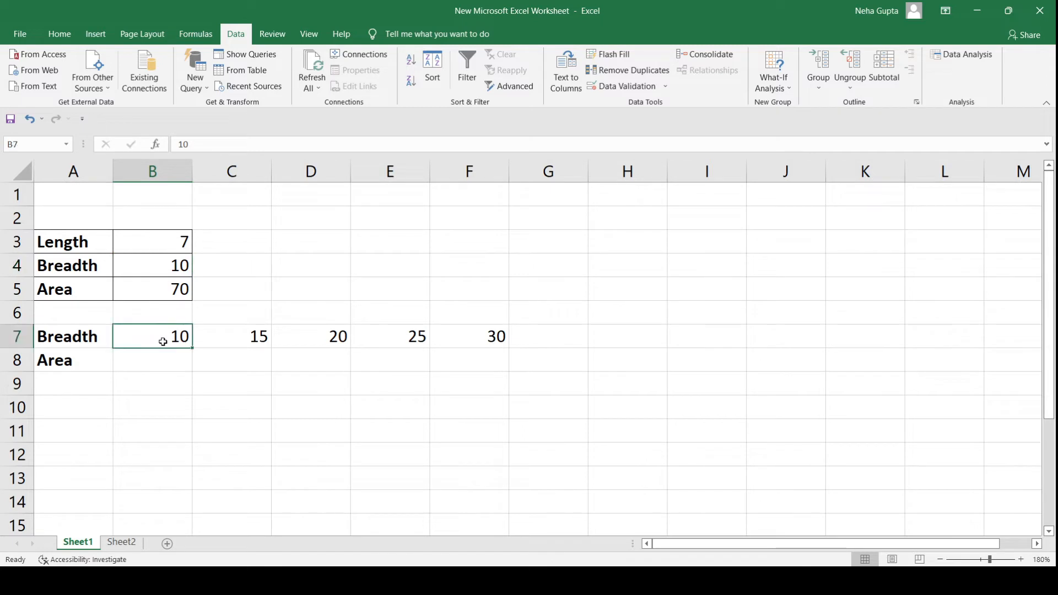
click(161, 362)
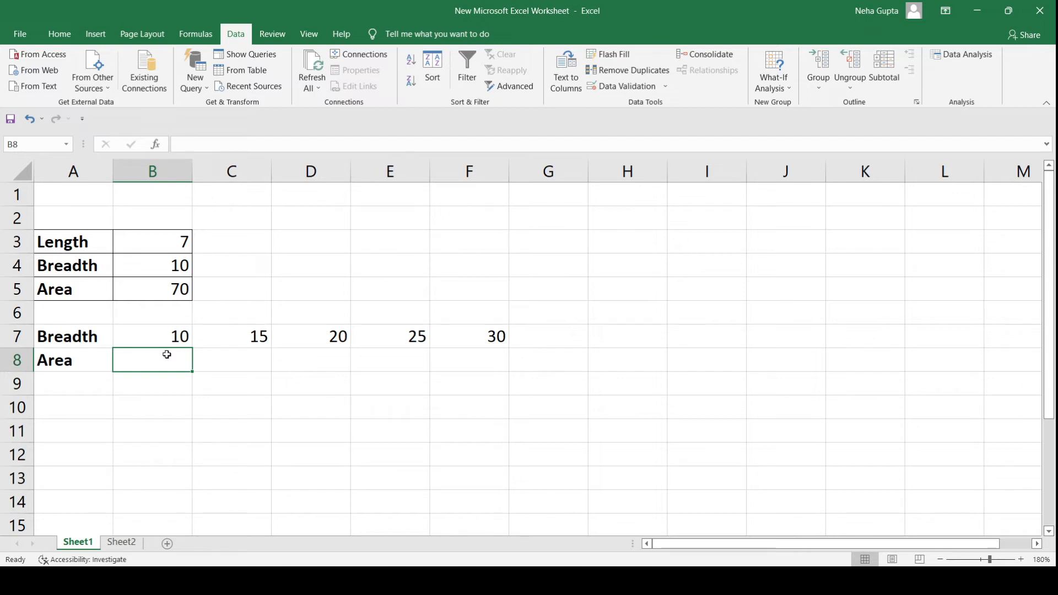
text(=)
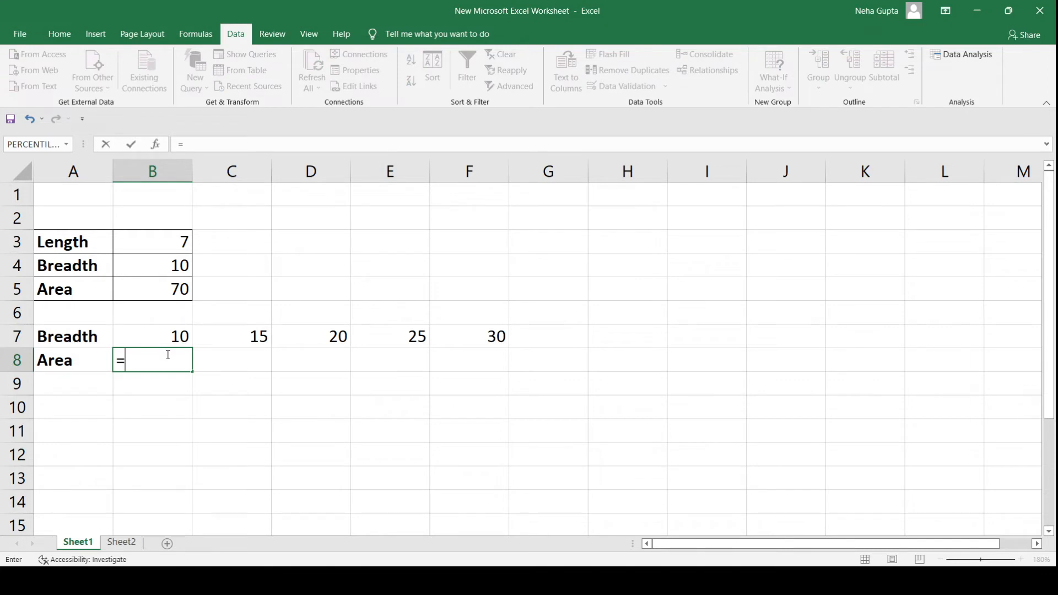
click(133, 287)
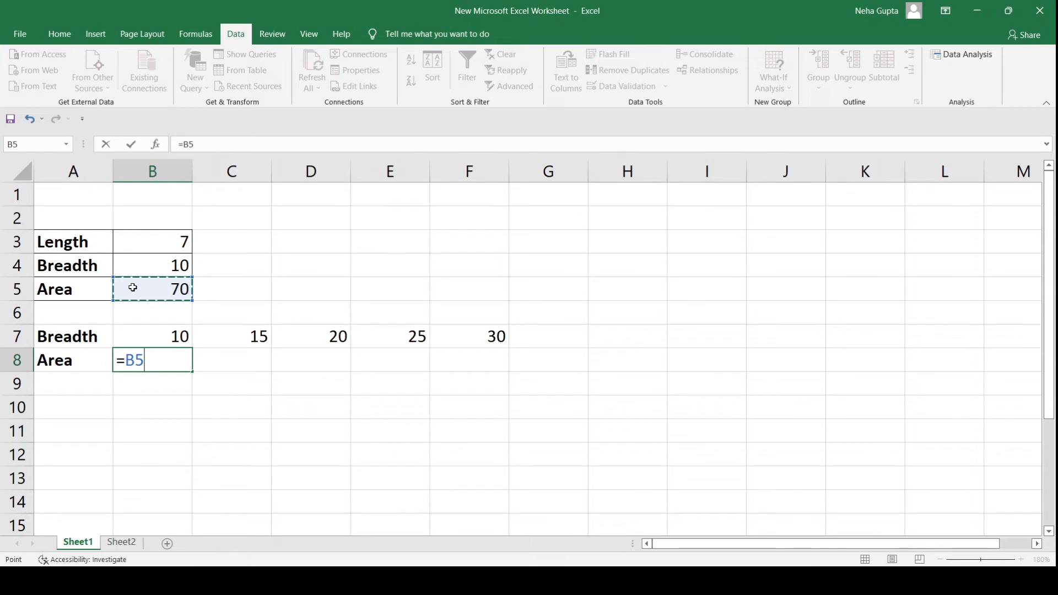
key(Return)
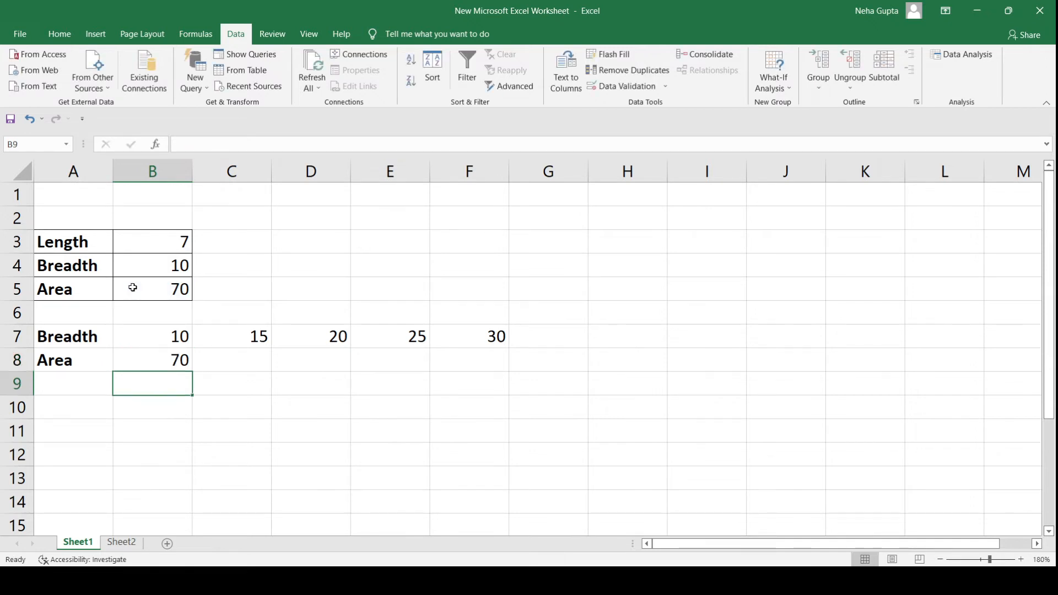
Create a What-If Analysis data table on B7:F8 with $B$4 as the row input cell.
click(143, 329)
key(shift+Down)
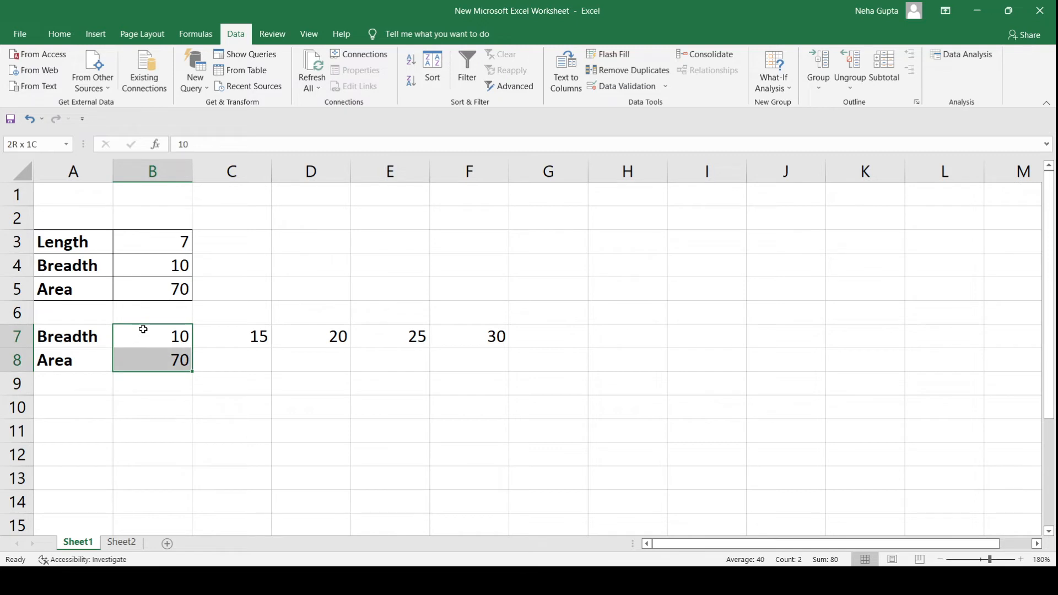
key(shift+Right)
key(shift+Right)
key(shift+Right)
key(shift+Right)
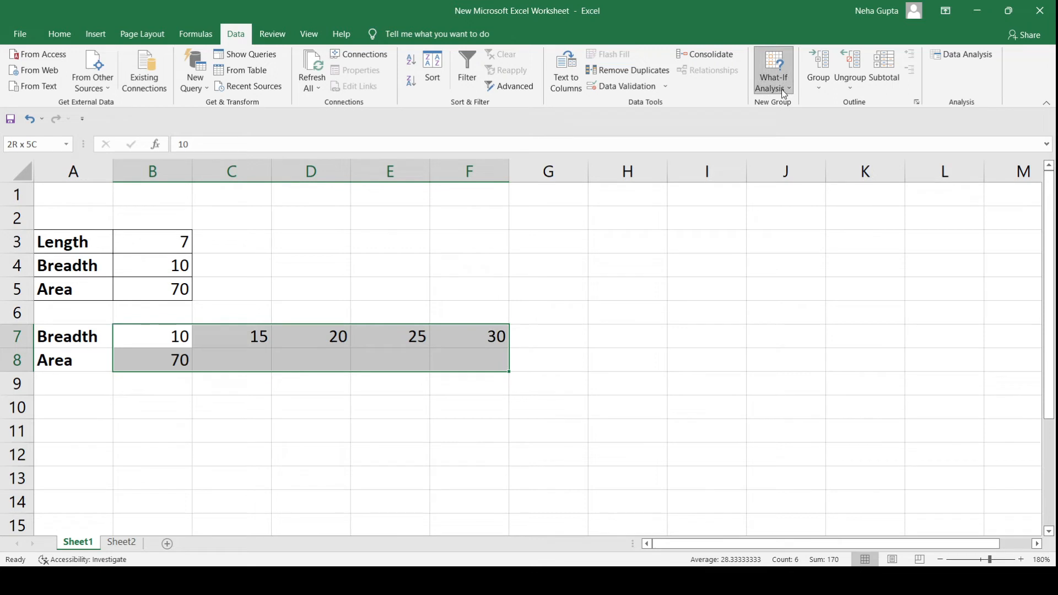
click(801, 142)
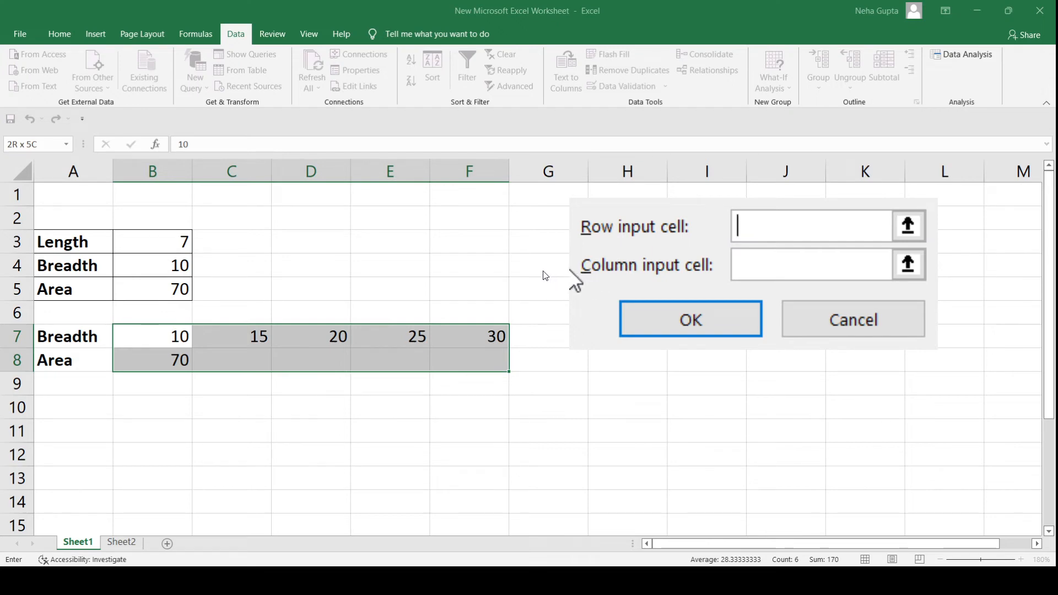
click(149, 271)
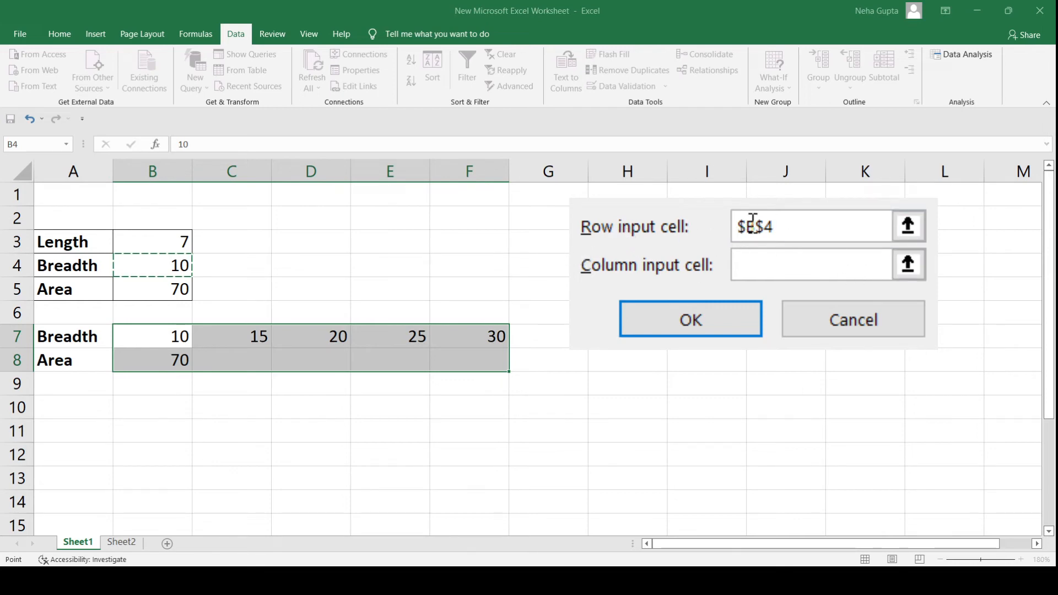
click(663, 326)
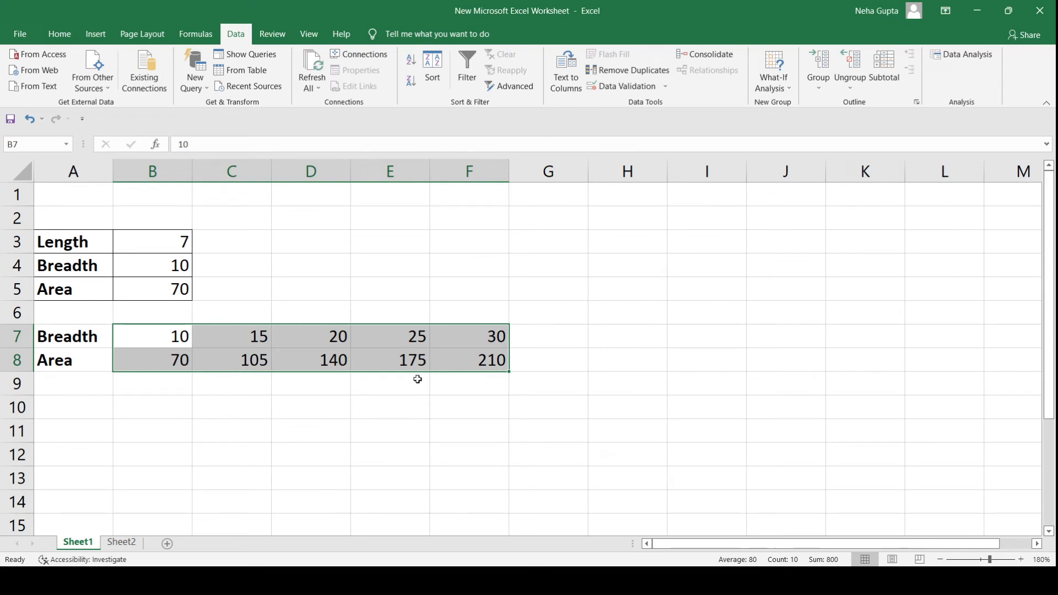
Check the data table's areas in C8 and D8 against the length in B3 and the breadths in C7 and D7.
click(259, 338)
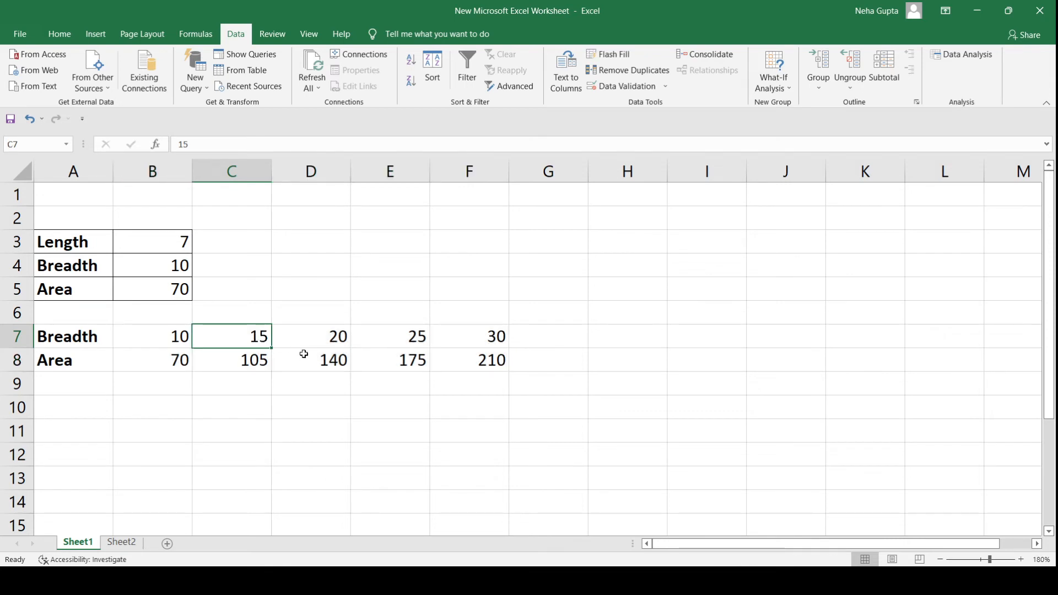
click(100, 243)
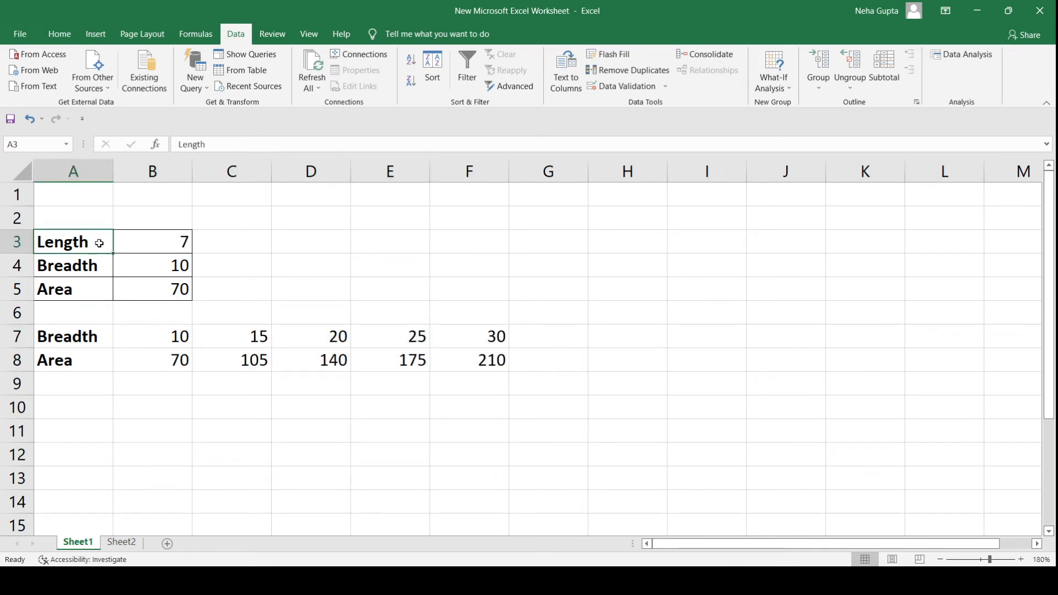
click(183, 241)
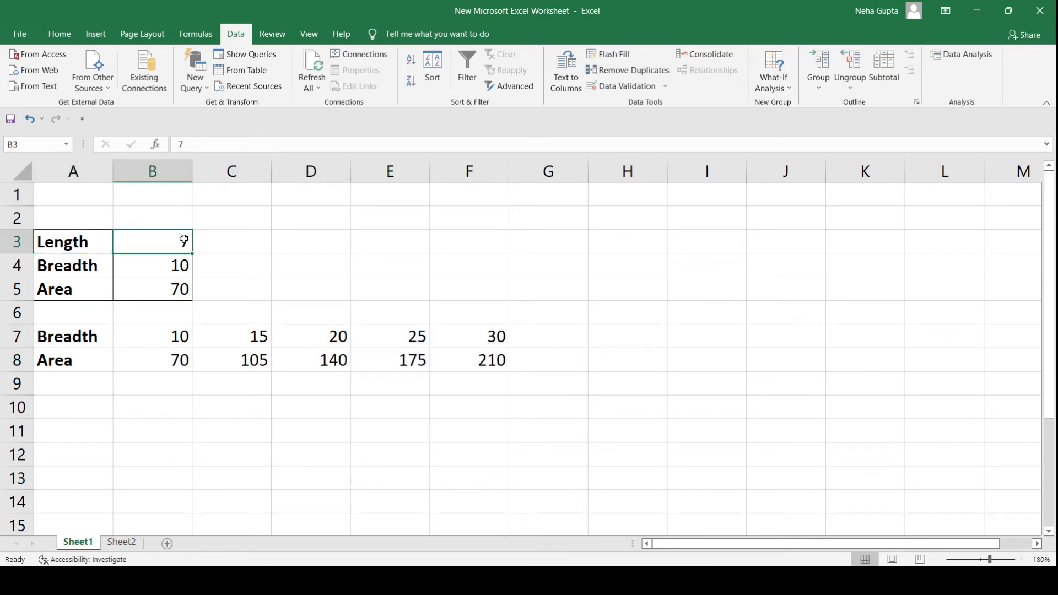
click(232, 337)
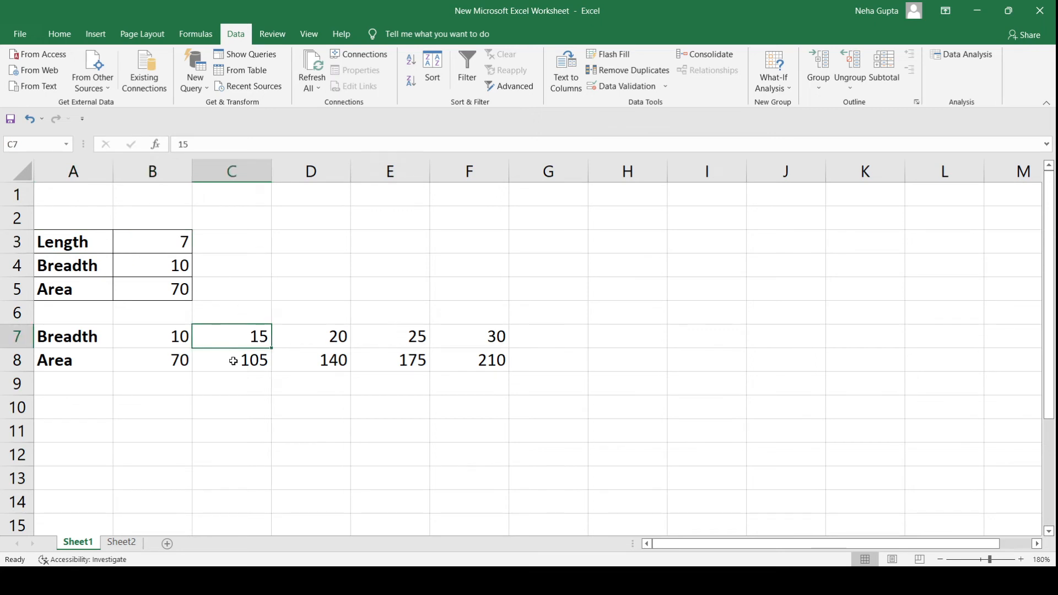
click(234, 361)
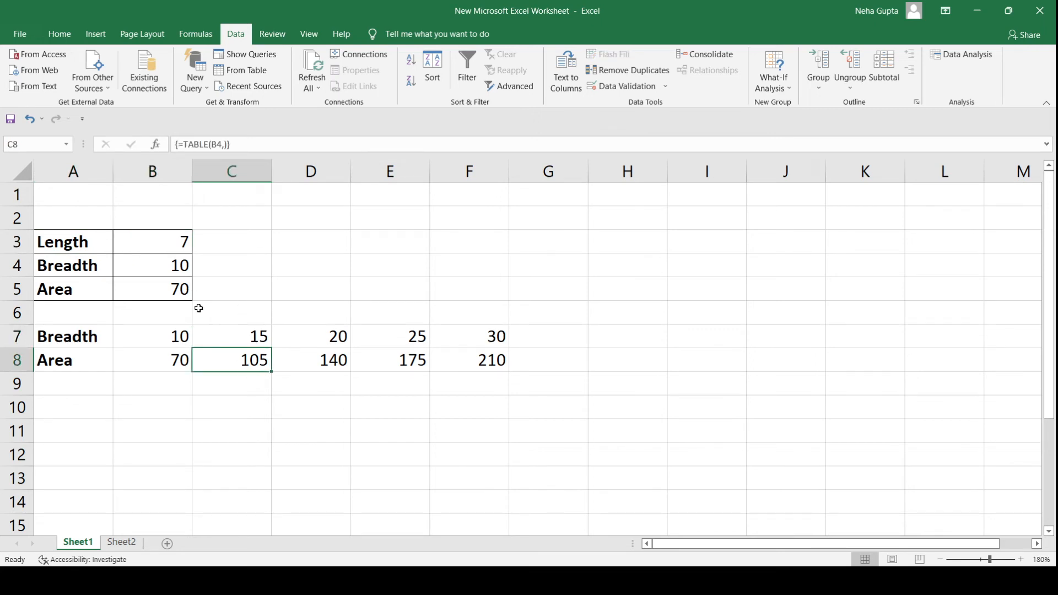
click(163, 240)
click(321, 342)
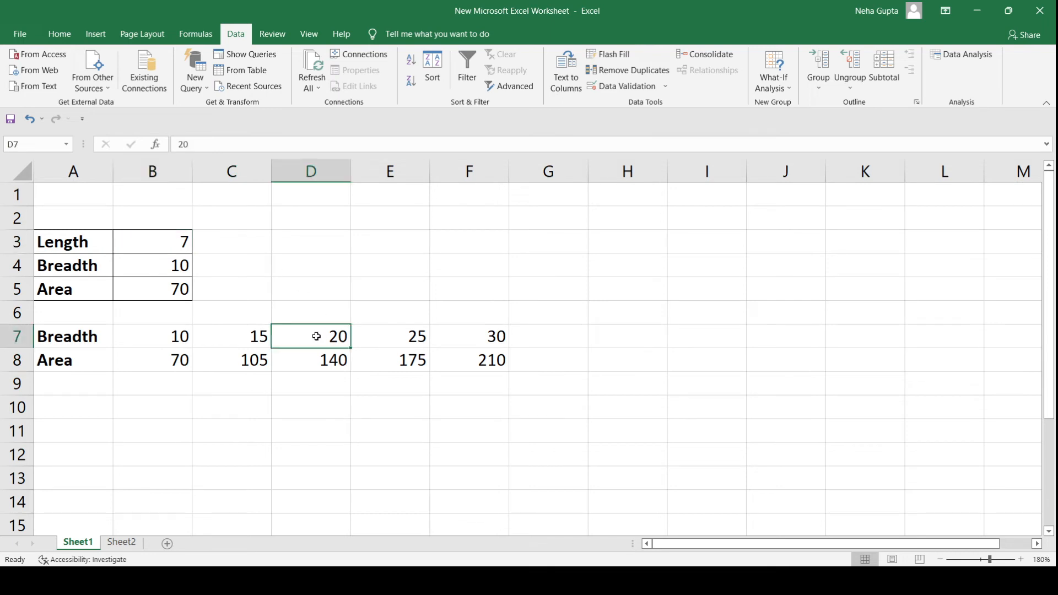
click(299, 360)
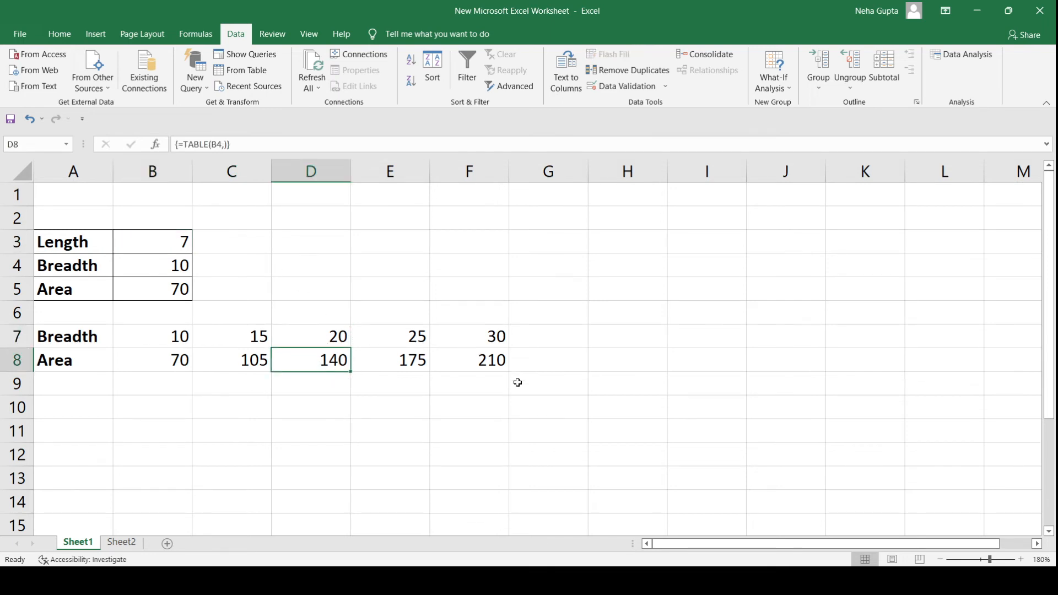
On Sheet2, enter the formula =B4 in cell B7 to link it to the calculated area.
click(122, 543)
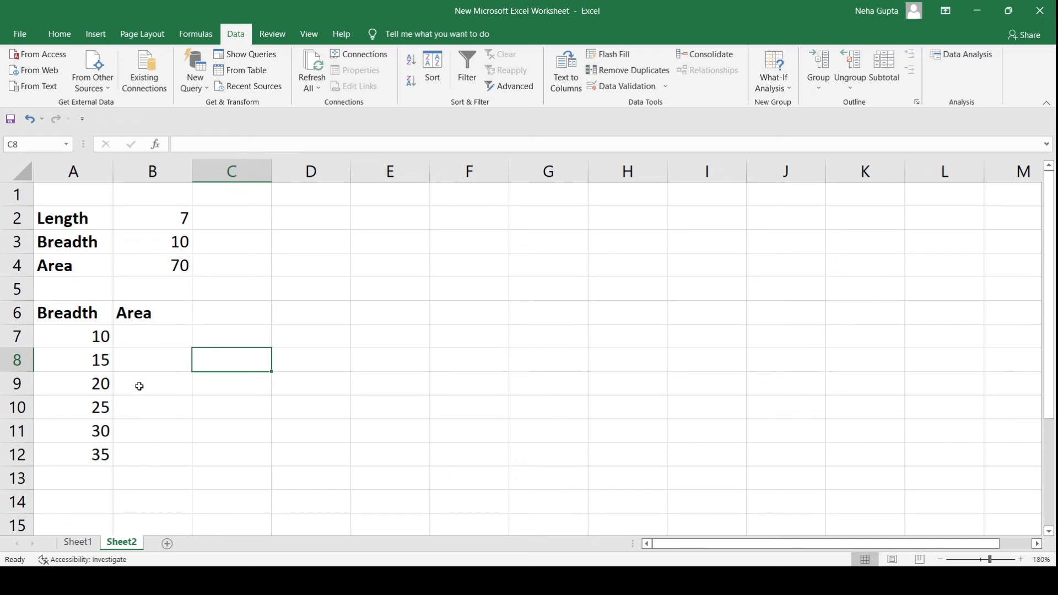
click(135, 337)
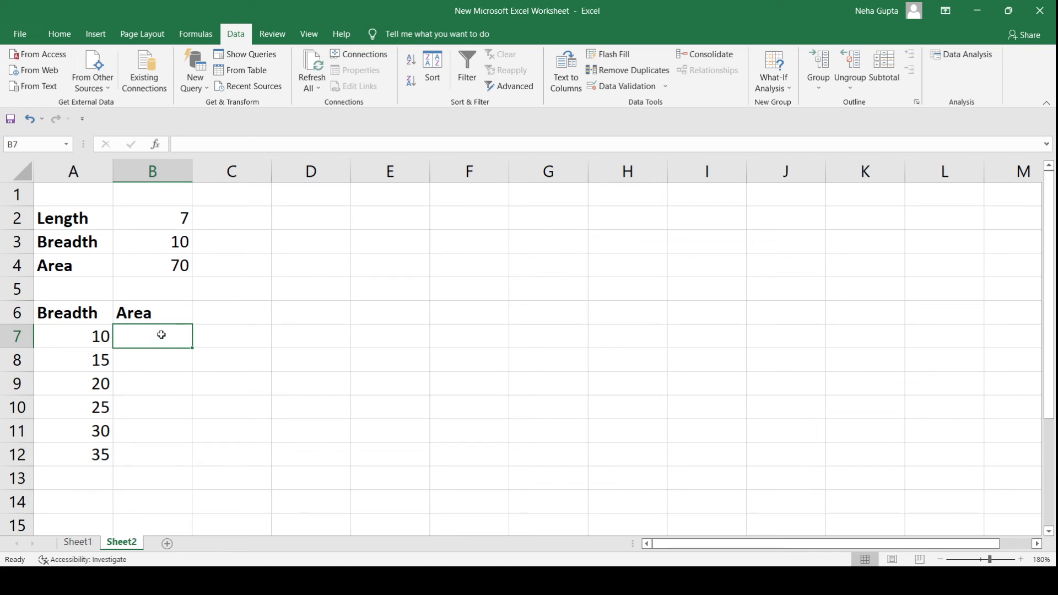
text(=)
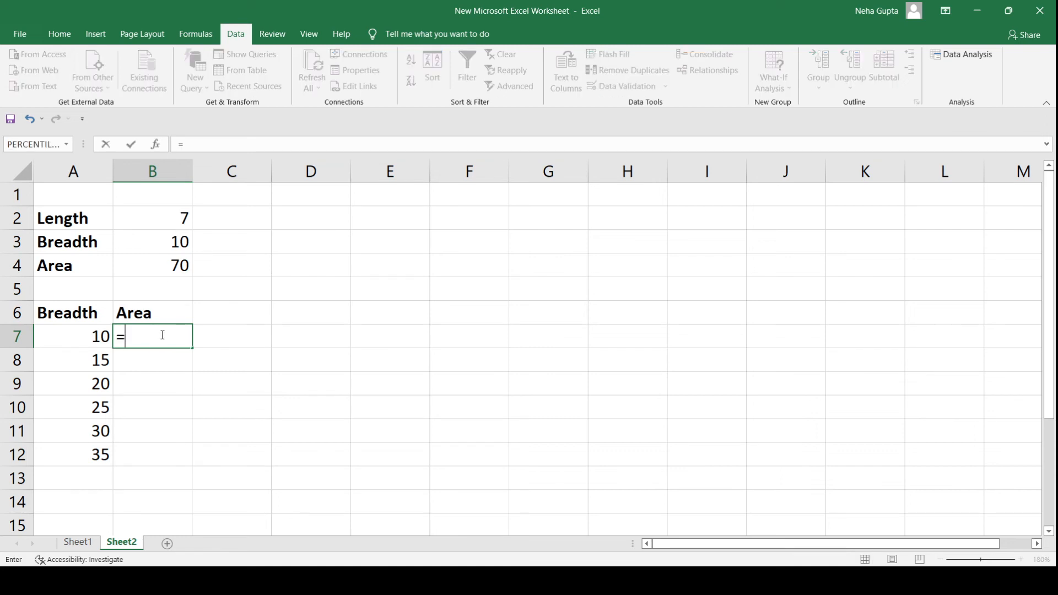
click(160, 263)
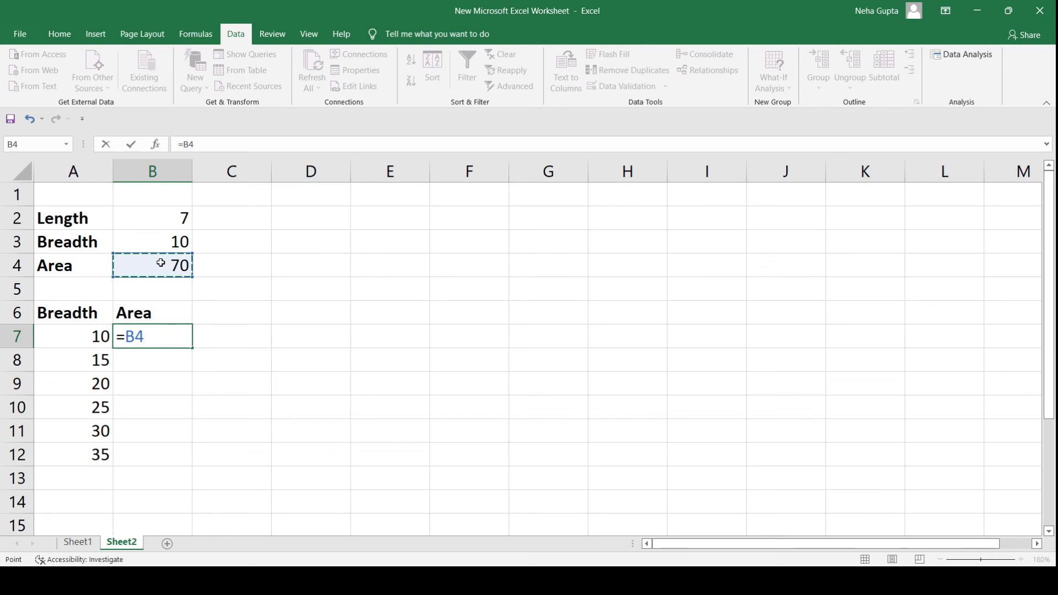
key(Return)
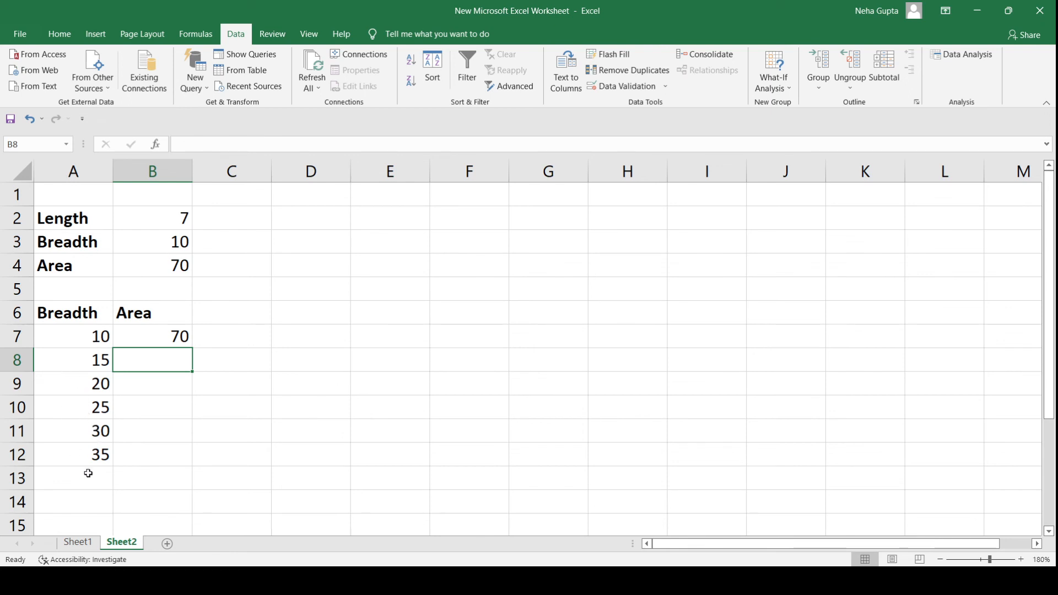
Select the range A7:B12 covering the breadth column and the area column.
click(71, 344)
key(shift+Right)
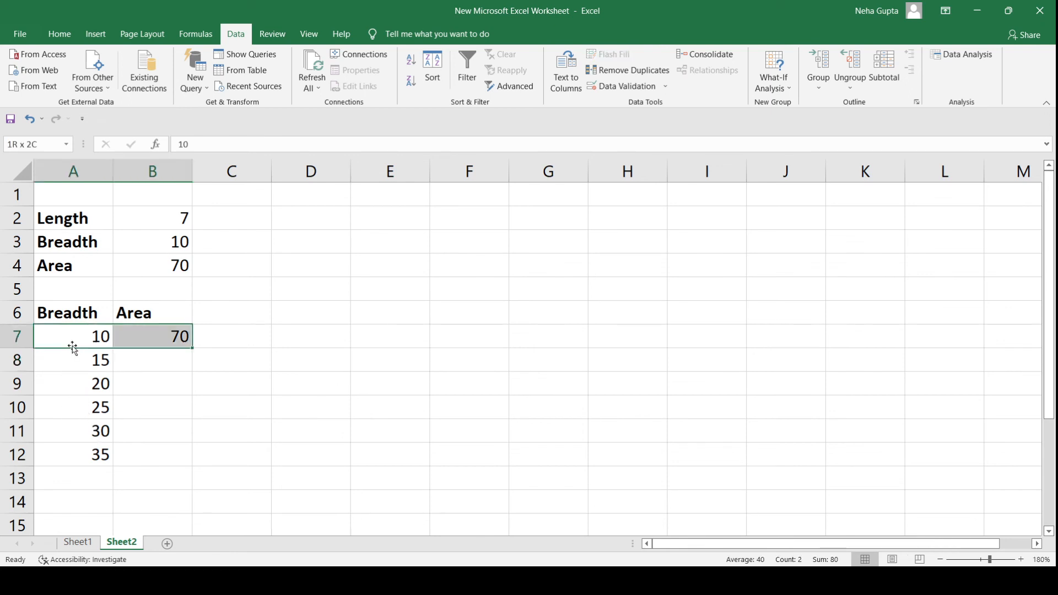
key(shift+Down)
key(shift+Down)
key(shift+Down)
key(shift+Down)
key(shift+Down)
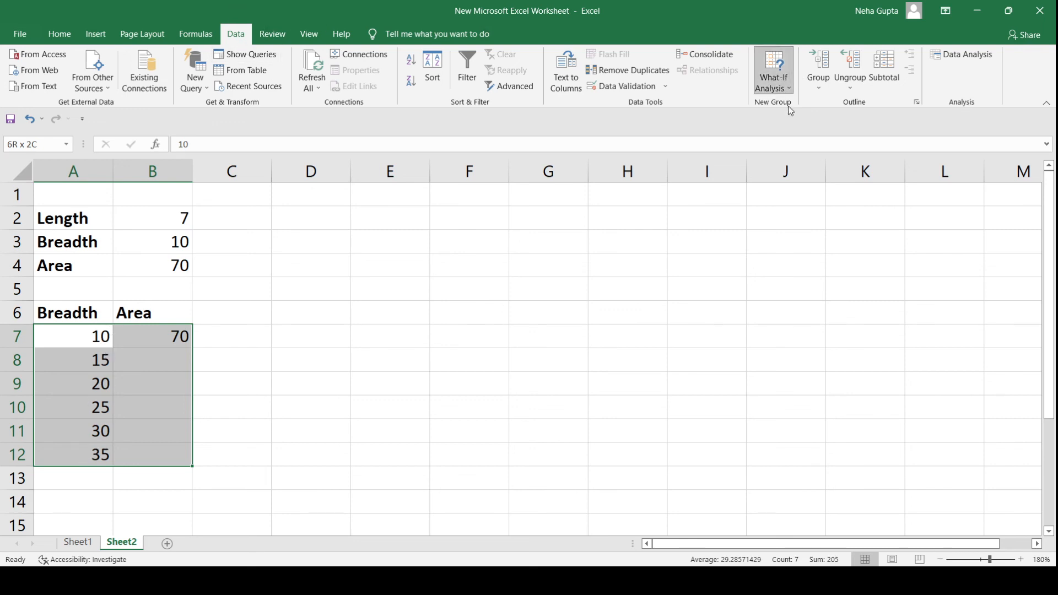
Create a What-If Analysis data table on A7:B12 with $B$3 as the column input cell.
click(796, 142)
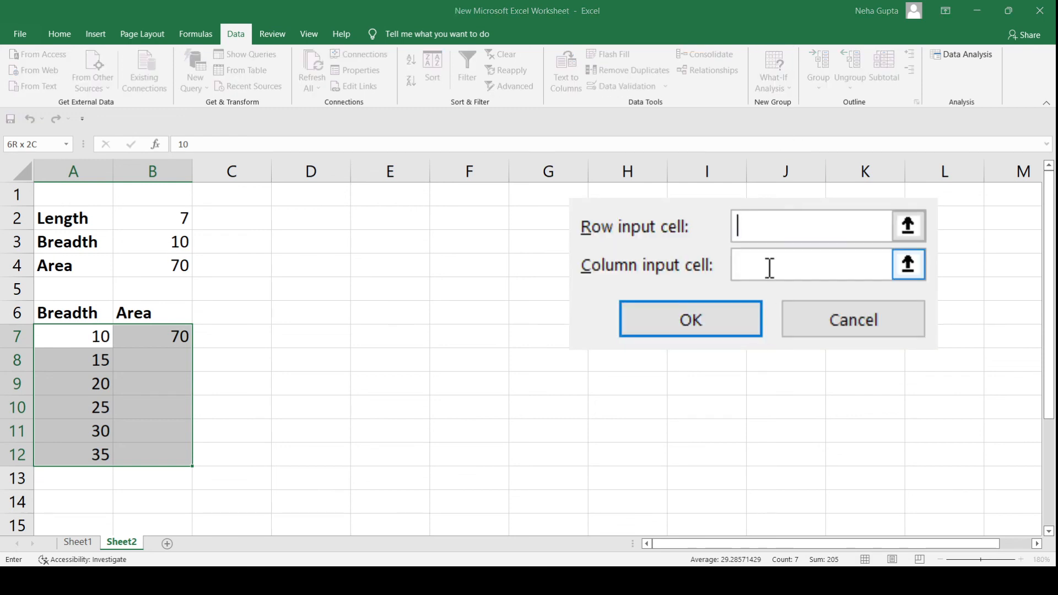
click(771, 268)
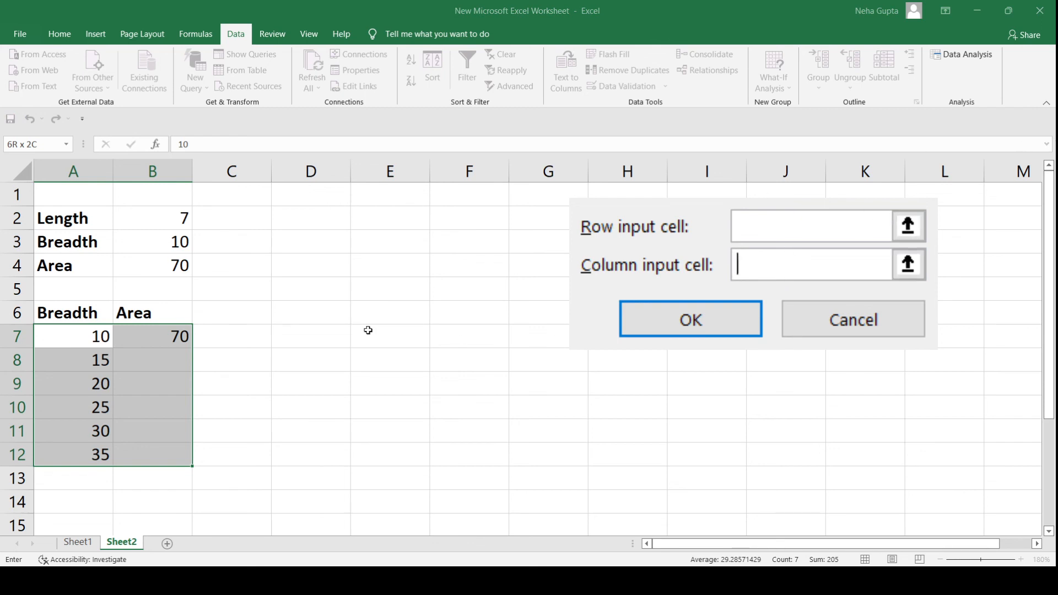
click(139, 242)
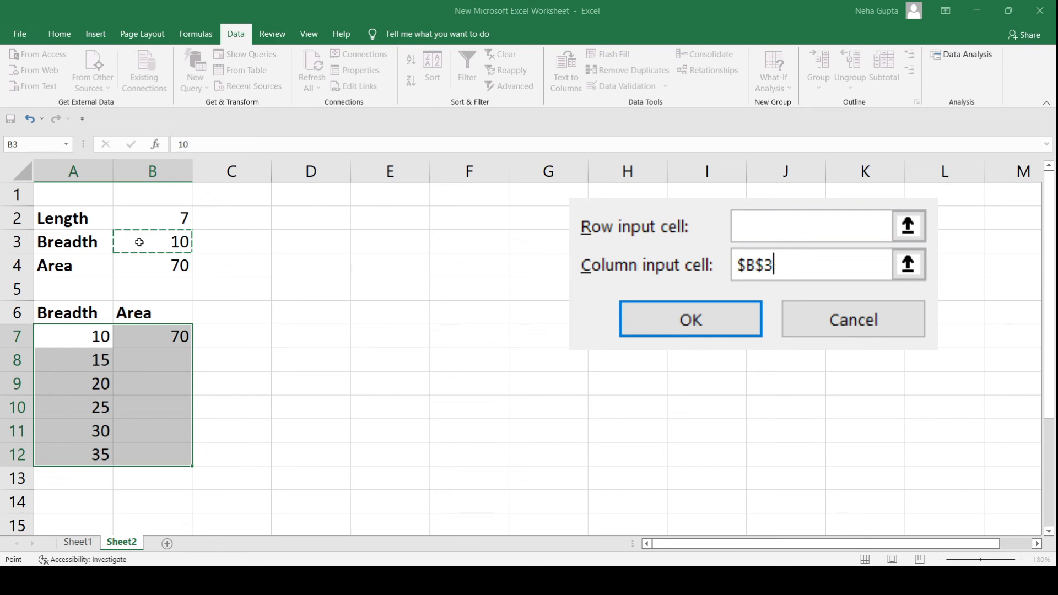
key(Return)
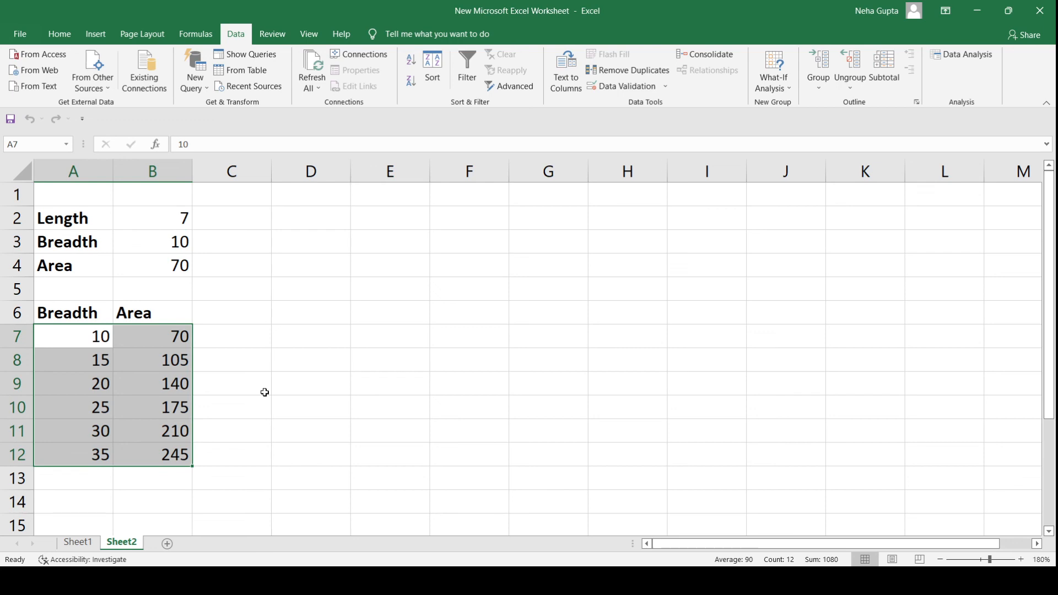
click(223, 405)
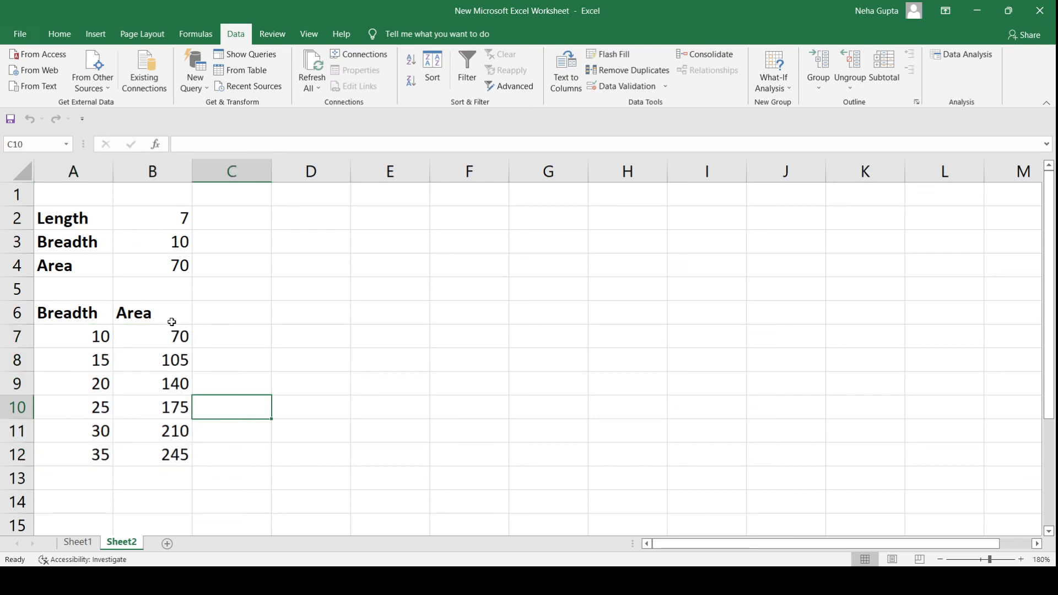